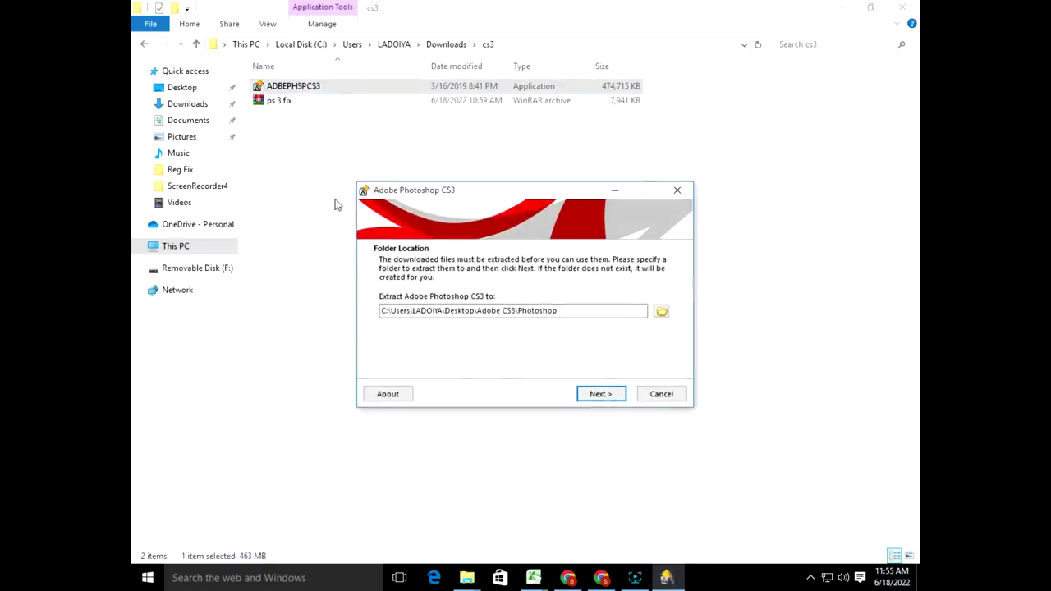
Step: Start extracting the Photoshop CS3 setup files into the Desktop's Adobe CS3\Photoshop folder
{"action": "left_click", "coordinate": [605, 394]}
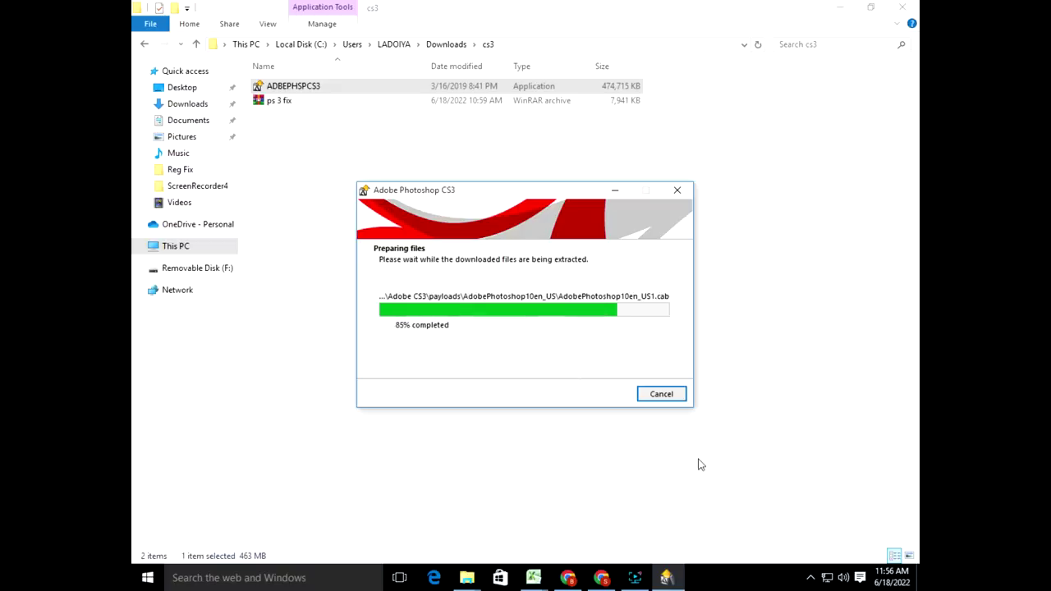
Step: Extract the ps 3 fix archive here with its password, then return to the installer
{"action": "right_click", "coordinate": [284, 103]}
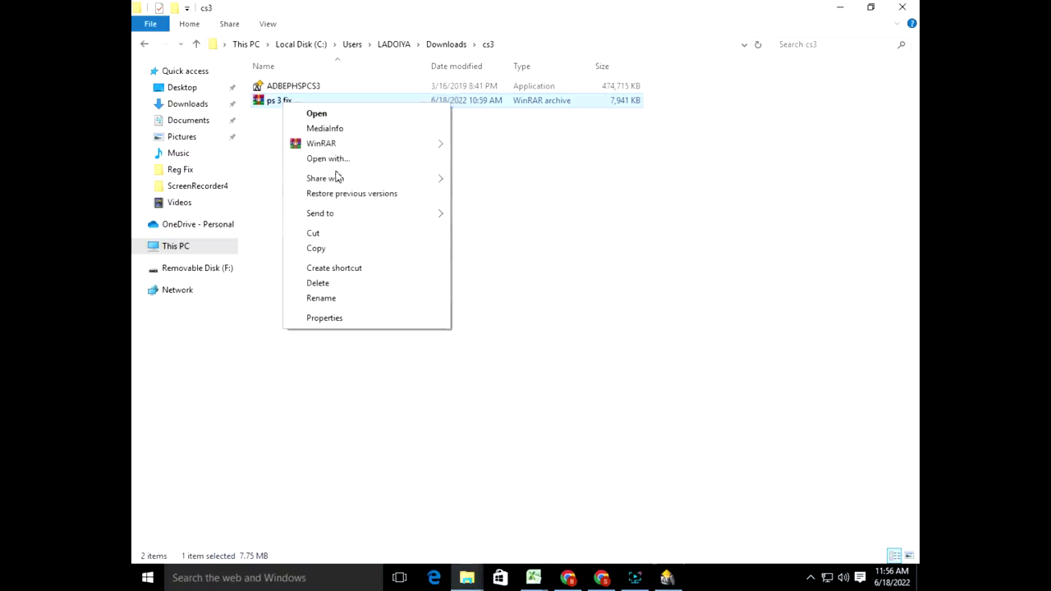
{"action": "mouse_move", "coordinate": [332, 147]}
{"action": "left_click", "coordinate": [475, 179]}
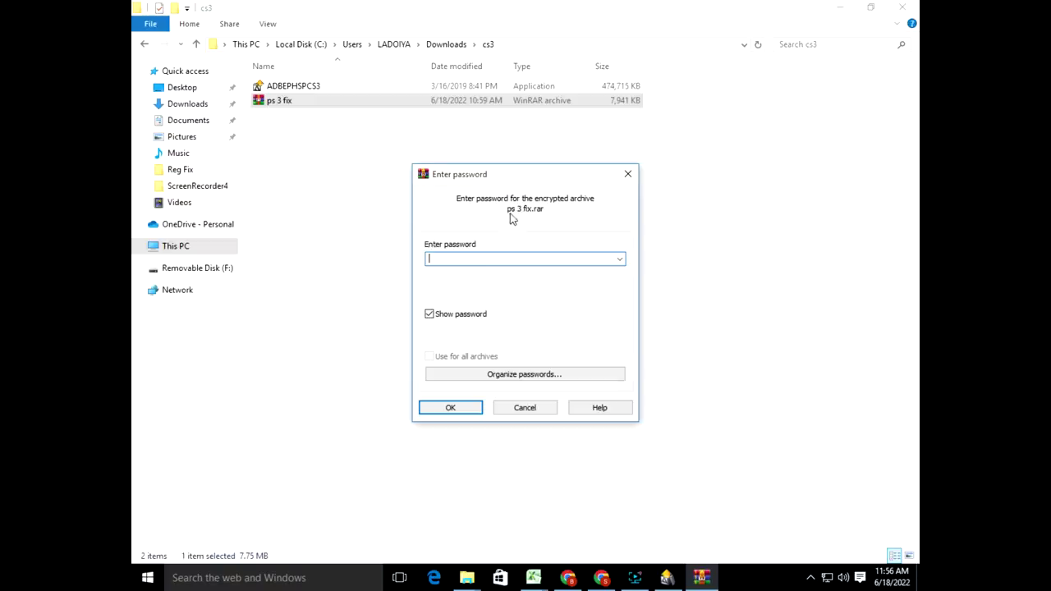
{"action": "type", "text": "123"}
{"action": "key", "text": "Return"}
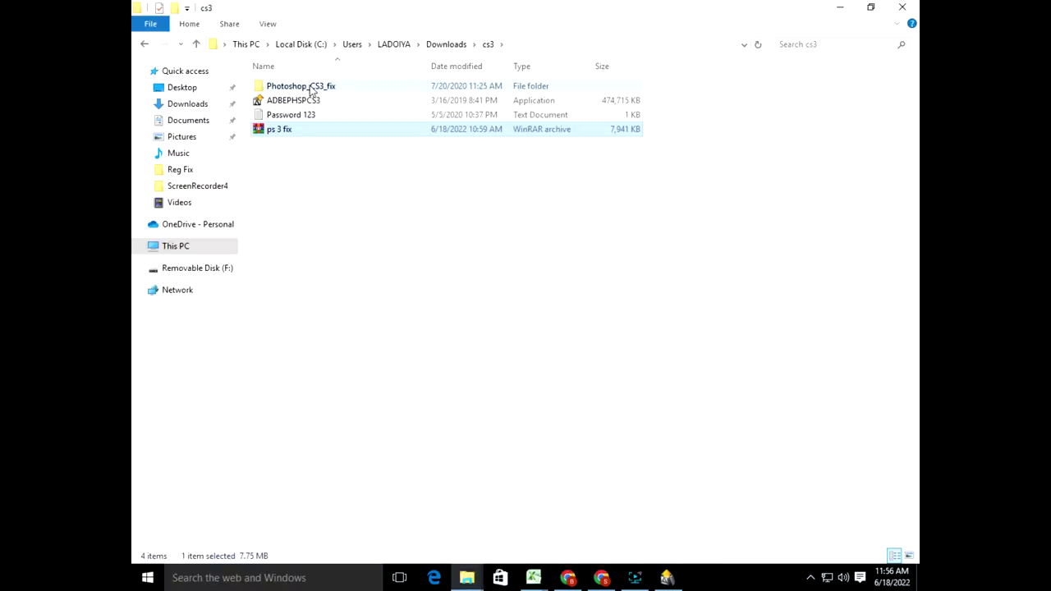
{"action": "left_click", "coordinate": [666, 578]}
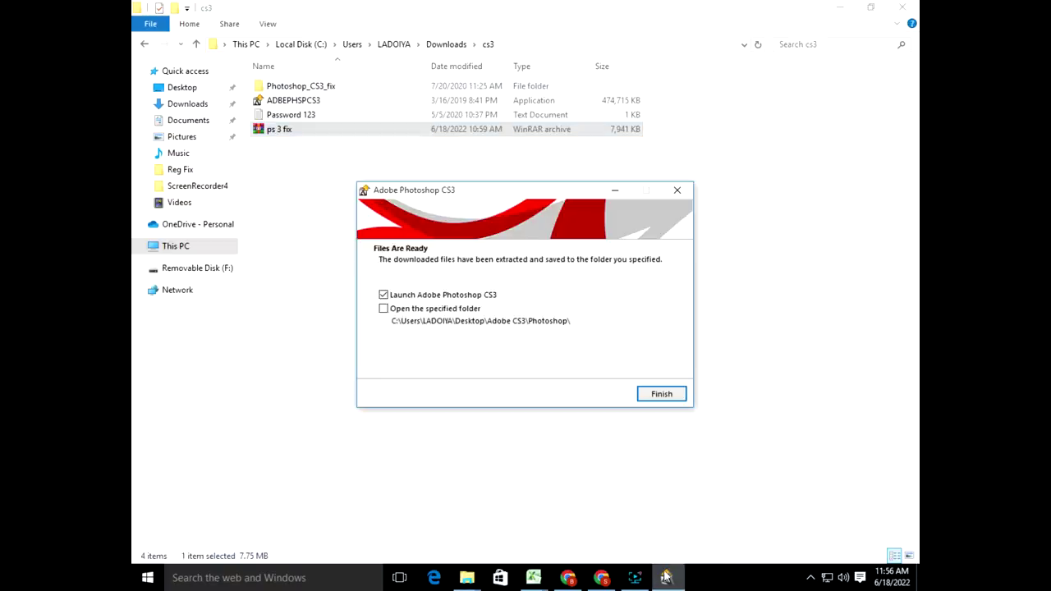
Step: Launch setup, accept the license, keep Local Disk (C:) and begin installing Photoshop CS3
{"action": "left_click", "coordinate": [661, 395]}
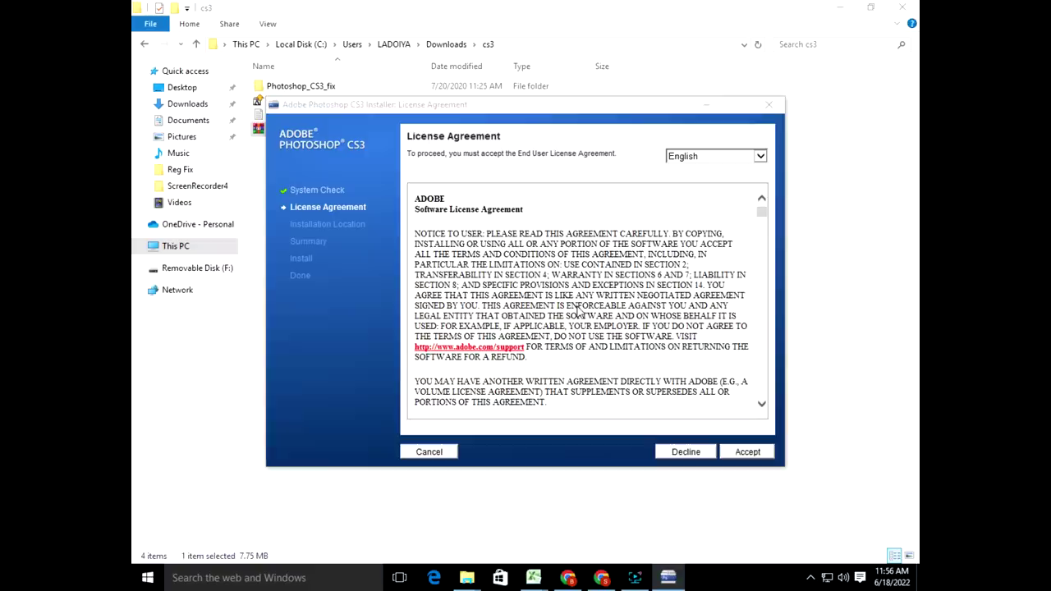
{"action": "left_click", "coordinate": [748, 452]}
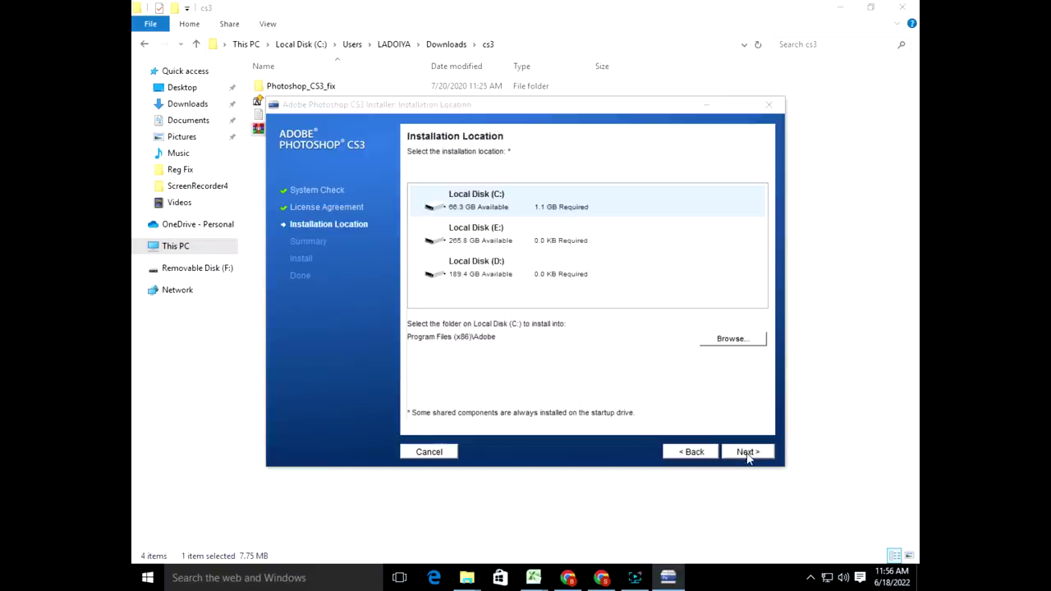
{"action": "left_click", "coordinate": [748, 452]}
{"action": "left_click", "coordinate": [745, 454]}
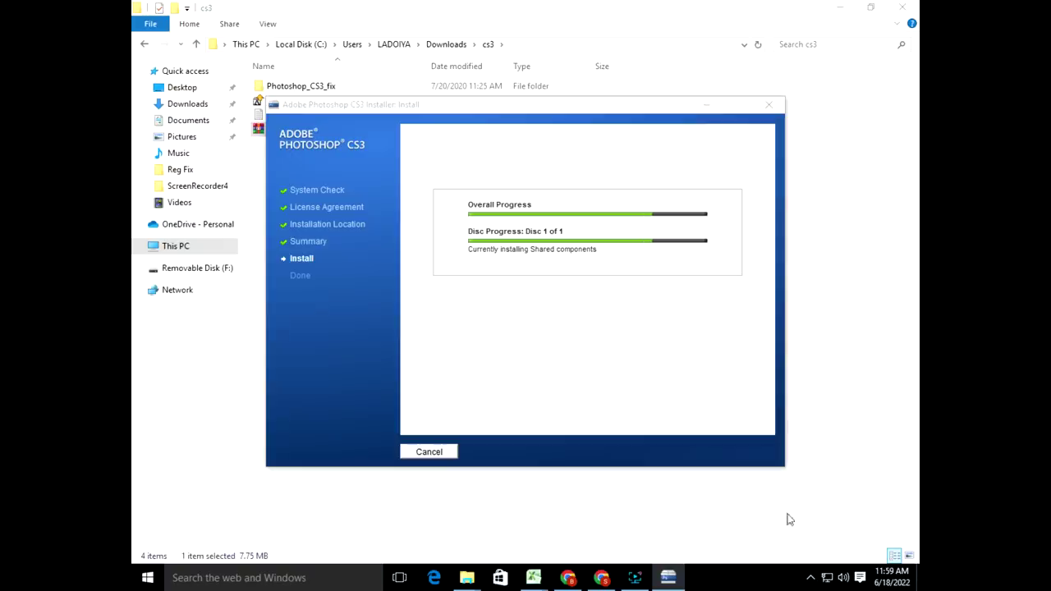
Step: Show the Screen Recorder panel and then hide it again
{"action": "left_click", "coordinate": [635, 578]}
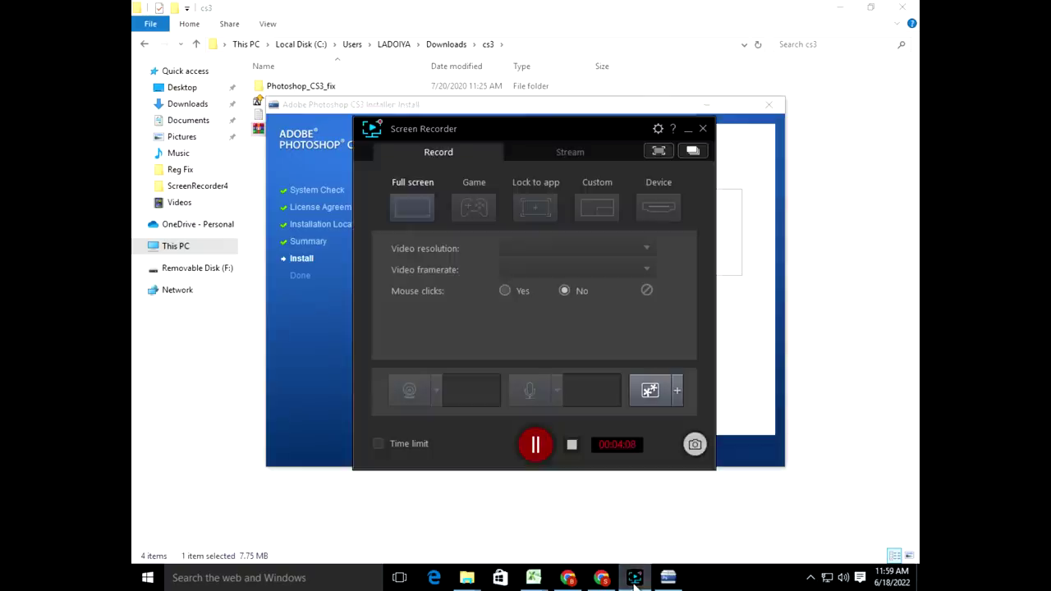
{"action": "left_click", "coordinate": [636, 578]}
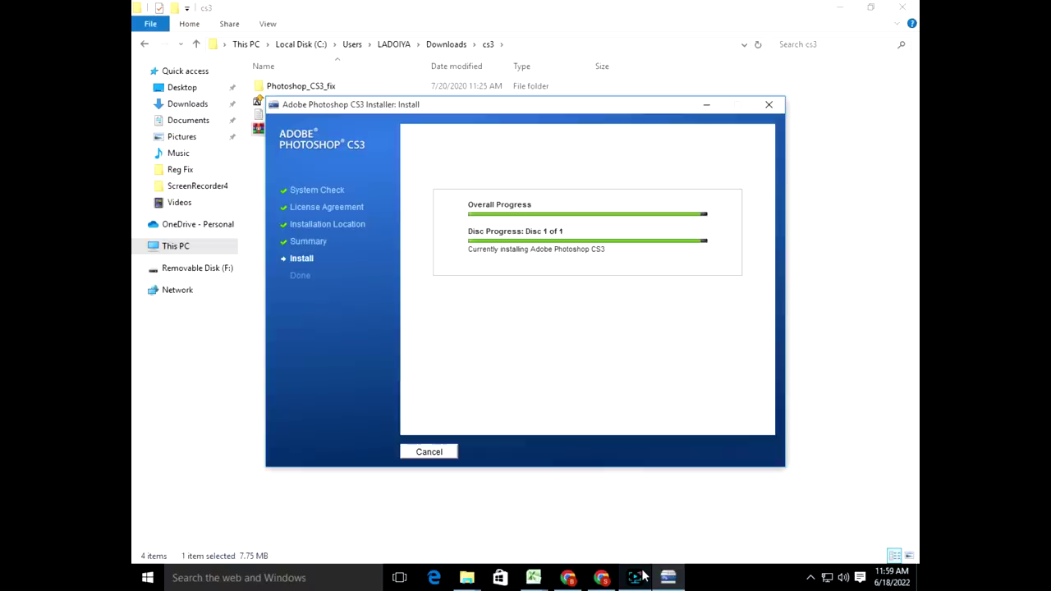
Step: Pause the YouTube video, cycle through the browser tabs, and close the share dialog
{"action": "left_click", "coordinate": [601, 577]}
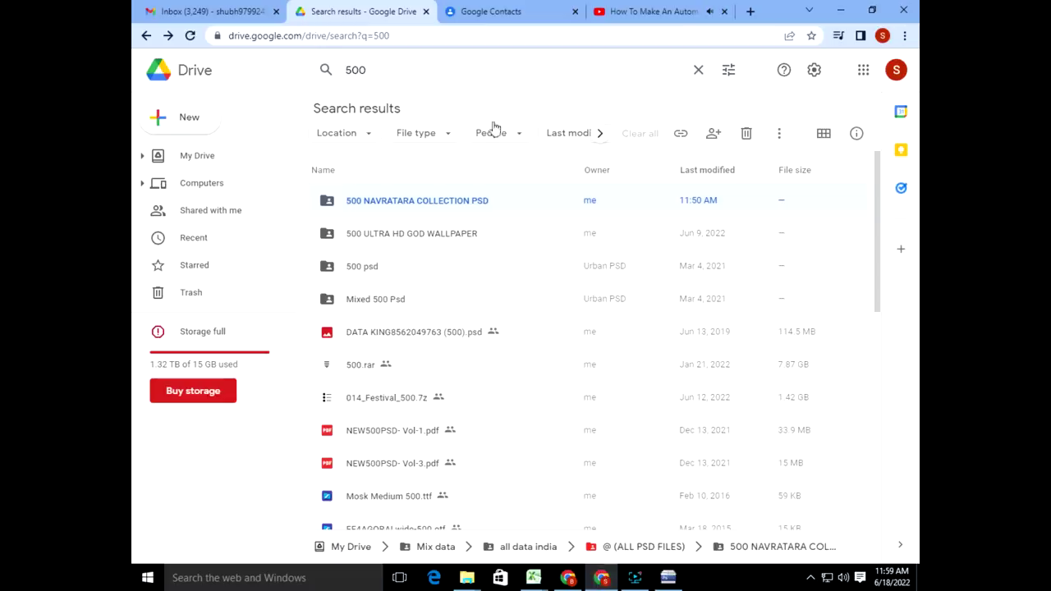
{"action": "left_click", "coordinate": [687, 6]}
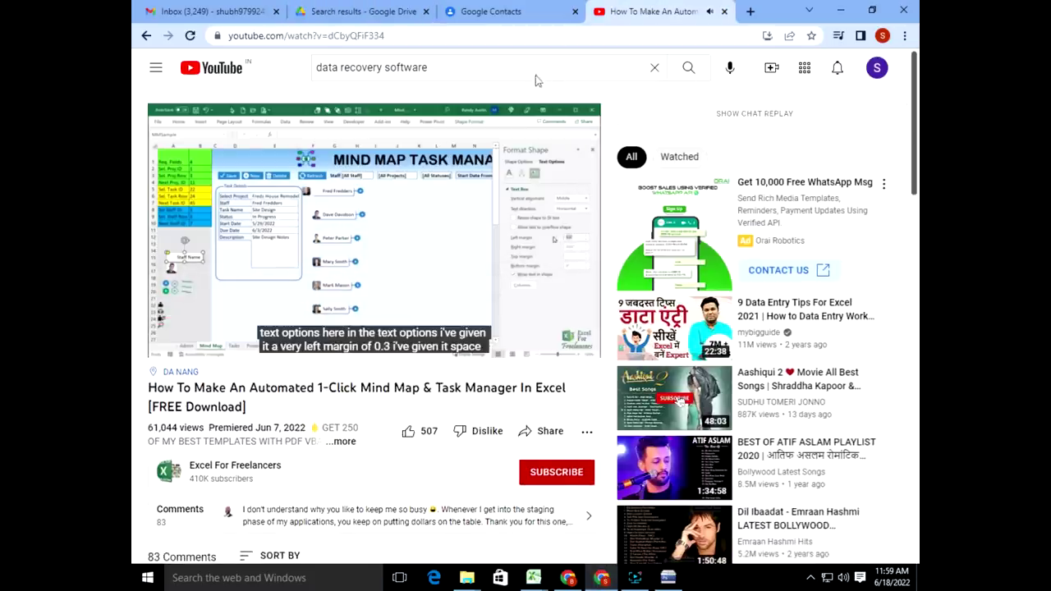
{"action": "key", "text": "space"}
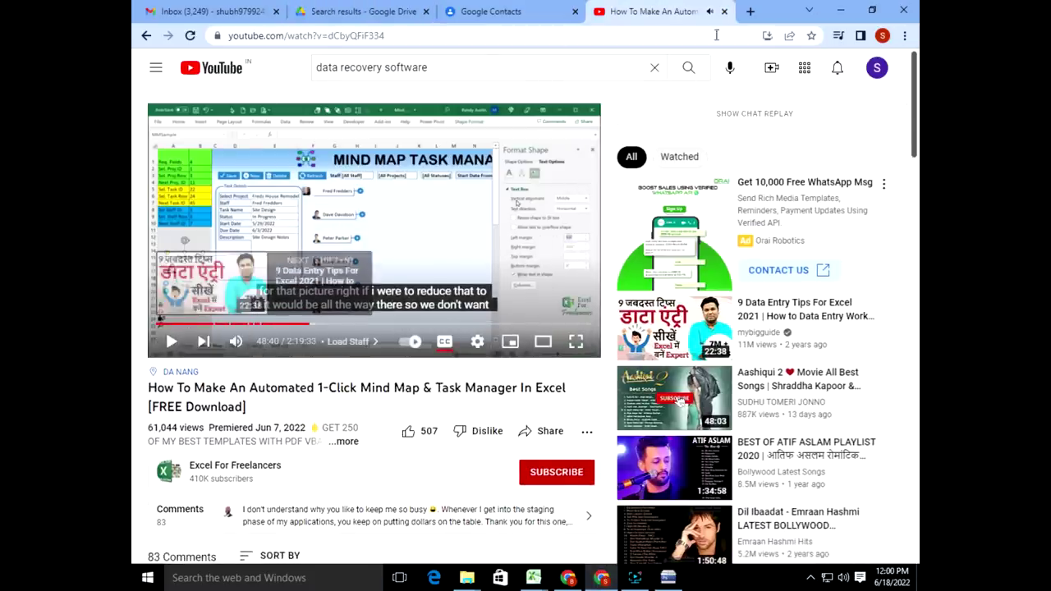
{"action": "key", "text": "ctrl+shift+Tab"}
{"action": "left_click", "coordinate": [569, 578]}
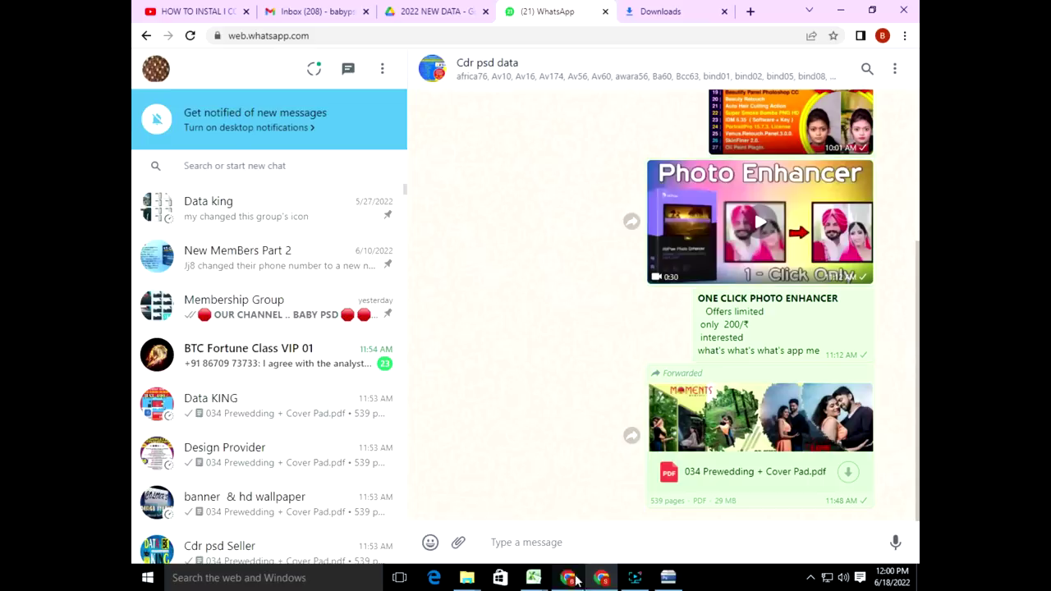
{"action": "left_click", "coordinate": [457, 10]}
{"action": "left_click", "coordinate": [330, 10]}
{"action": "left_click", "coordinate": [201, 12]}
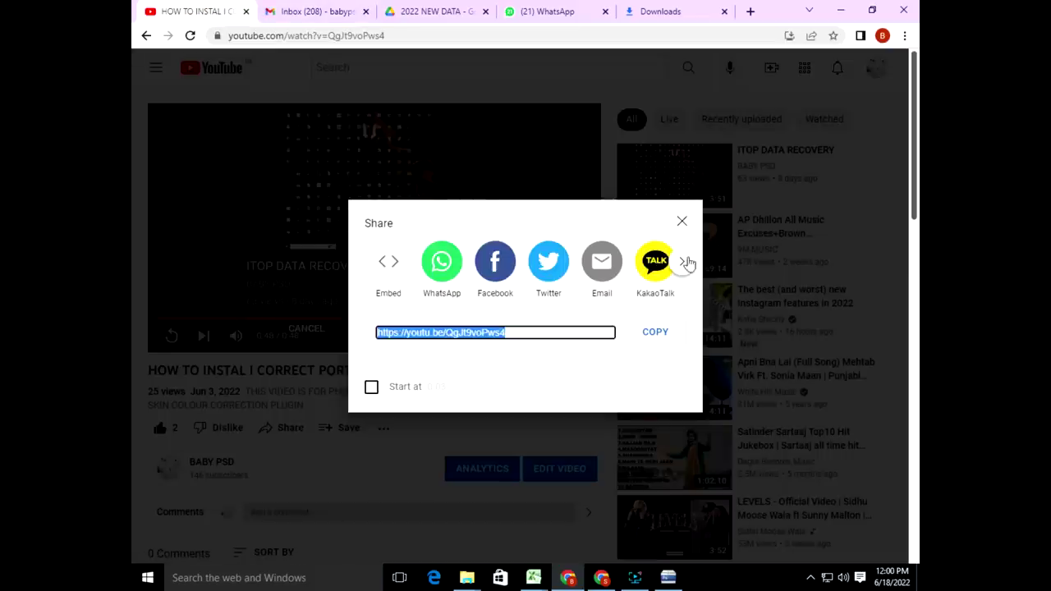
{"action": "left_click", "coordinate": [682, 221]}
Step: Copy the COREL DRAW FULL TUTORIAL share link from the channel's videos, then switch to WhatsApp
{"action": "left_click", "coordinate": [204, 476]}
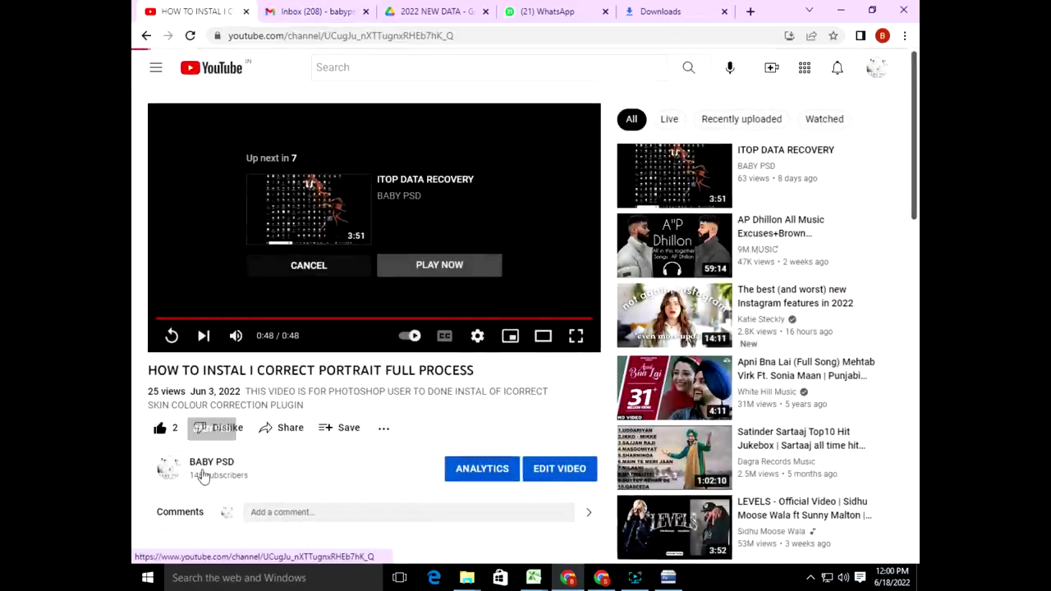
{"action": "left_click", "coordinate": [351, 176]}
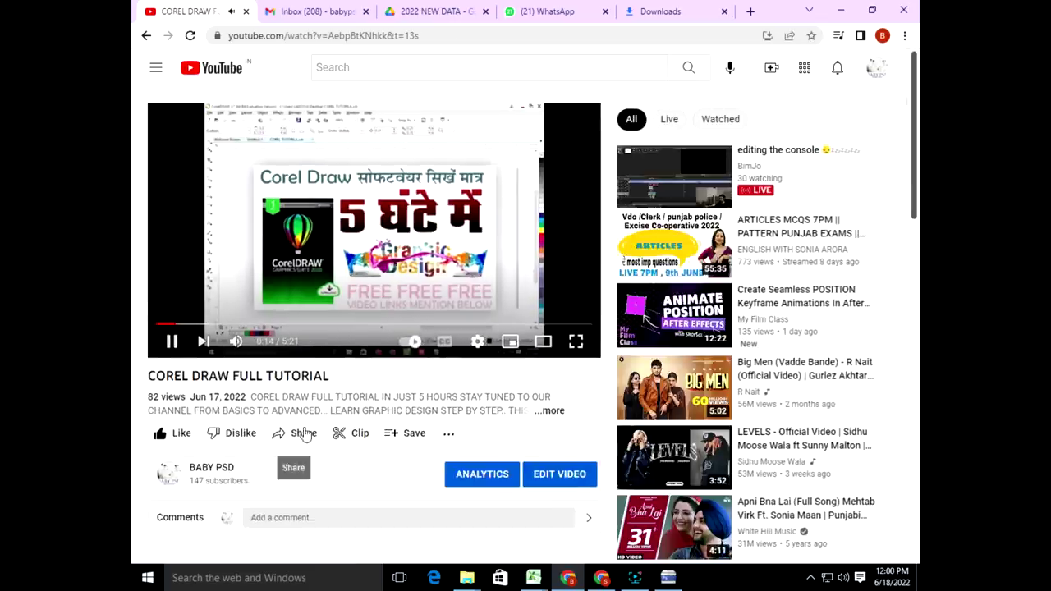
{"action": "left_click", "coordinate": [304, 435]}
{"action": "left_click", "coordinate": [654, 334]}
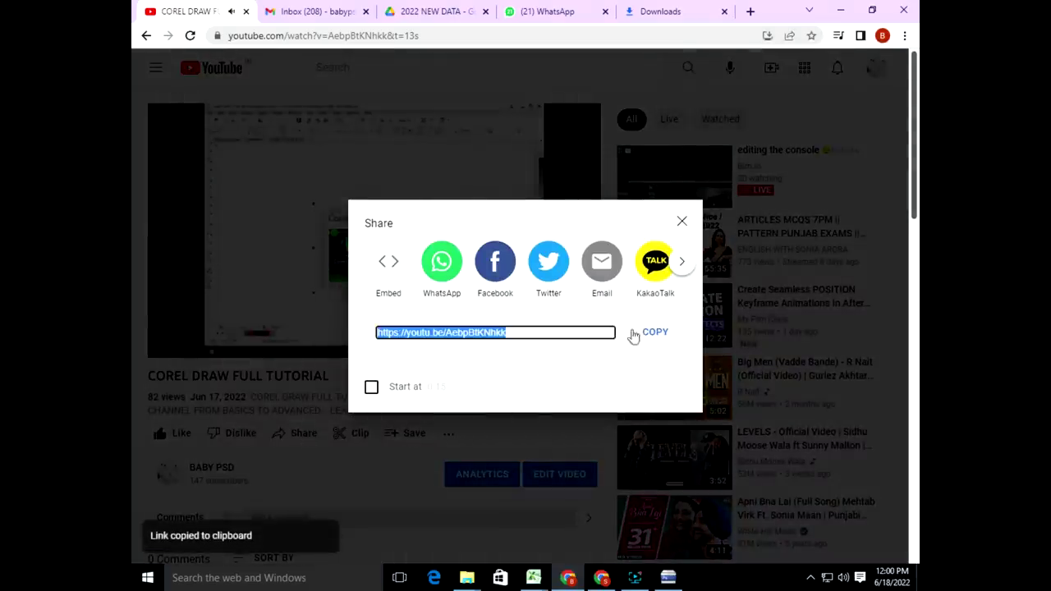
{"action": "left_click", "coordinate": [563, 12]}
Step: Find the contact's chat, send the copied YouTube link, and return to the installer
{"action": "left_click", "coordinate": [268, 171]}
{"action": "type", "text": "a"}
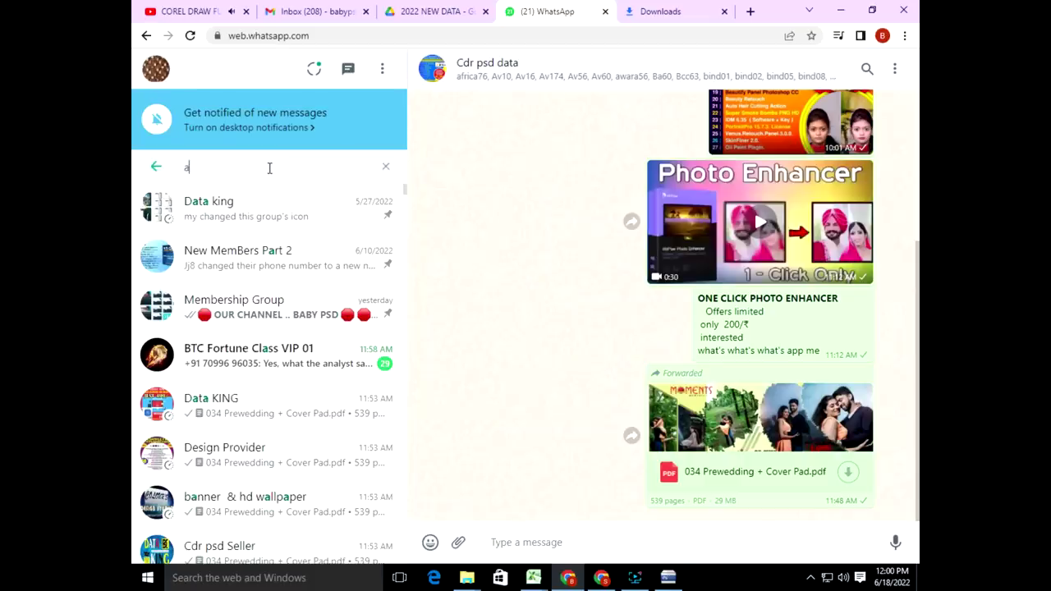
{"action": "key", "text": "BackSpace"}
{"action": "type", "text": "soni"}
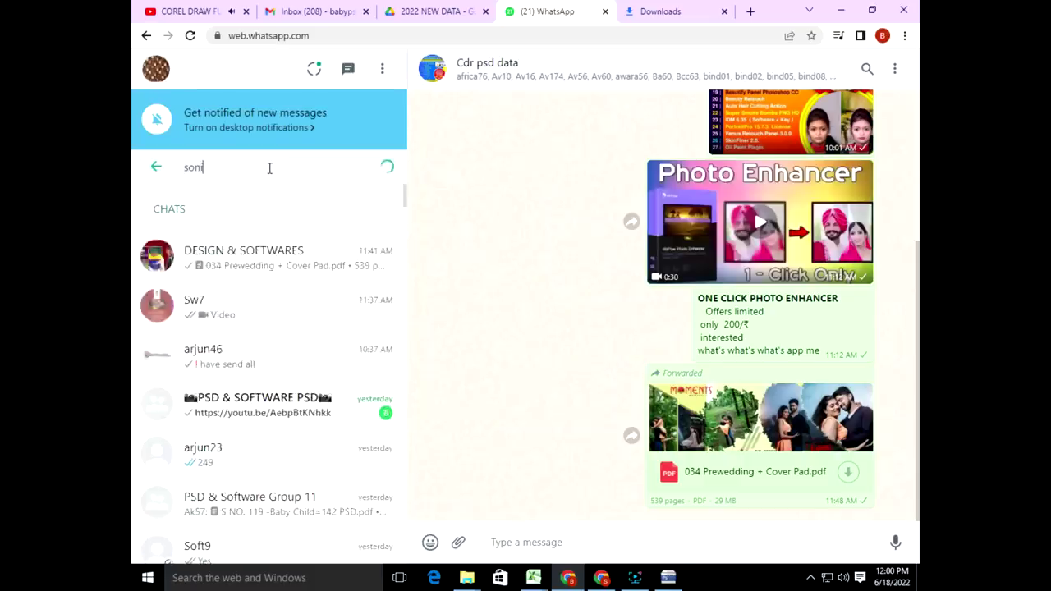
{"action": "left_click", "coordinate": [223, 273]}
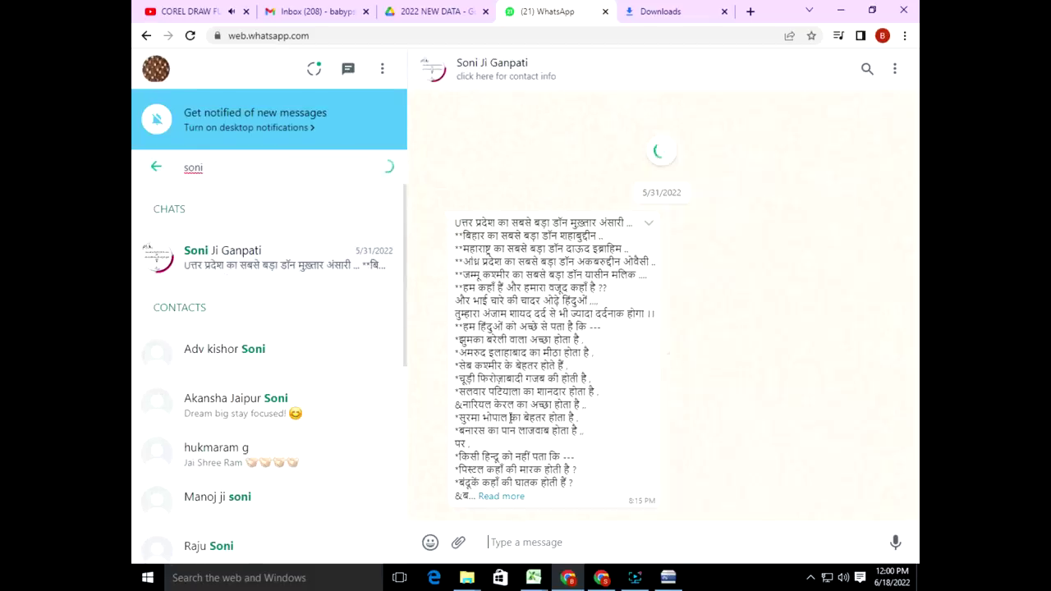
{"action": "key", "text": "ctrl+v"}
{"action": "key", "text": "Return"}
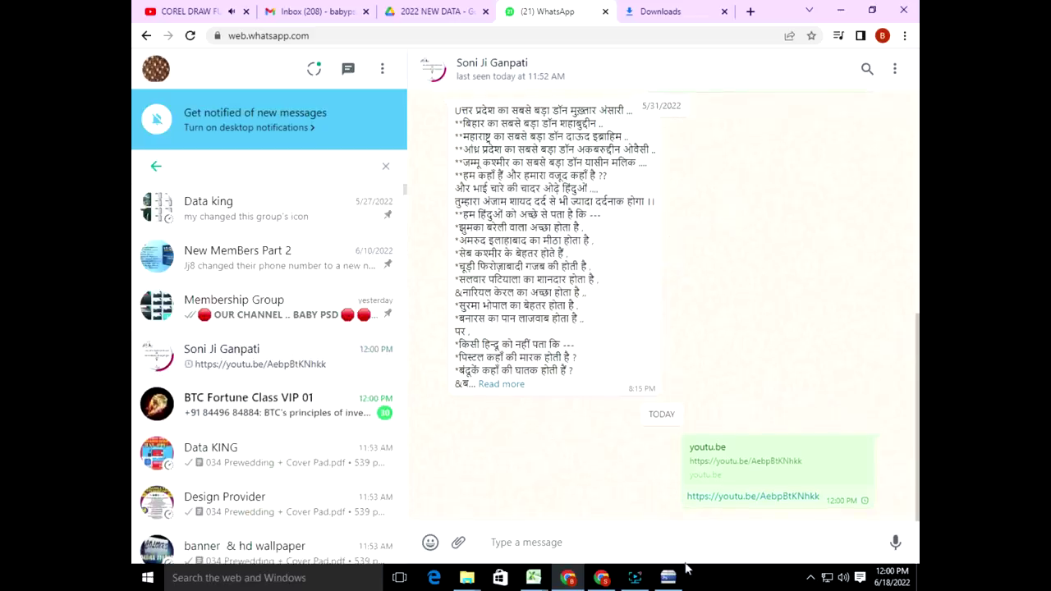
{"action": "left_click", "coordinate": [678, 575]}
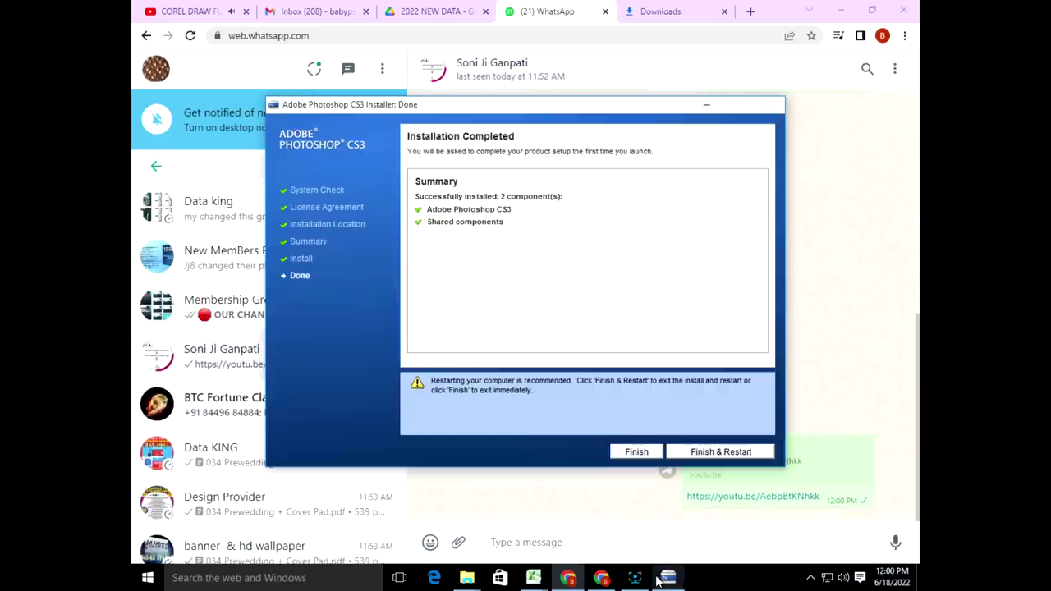
Step: Close the installer without restarting, minimize the browser windows, and search Start for 'cs'
{"action": "left_click", "coordinate": [636, 454]}
{"action": "left_click", "coordinate": [842, 13]}
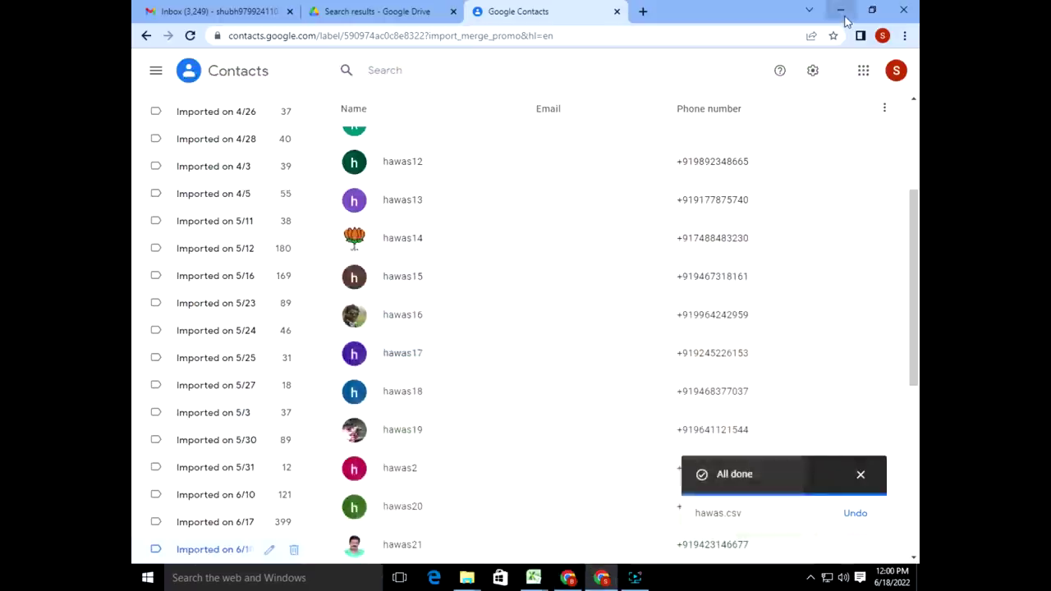
{"action": "left_click", "coordinate": [841, 11]}
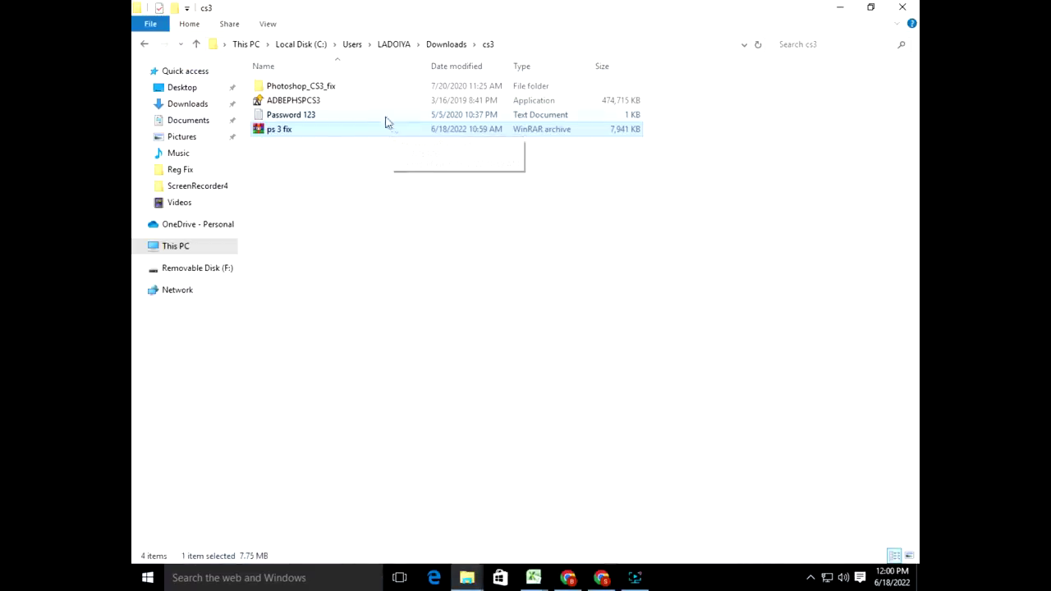
{"action": "key", "text": "super"}
{"action": "type", "text": "c"}
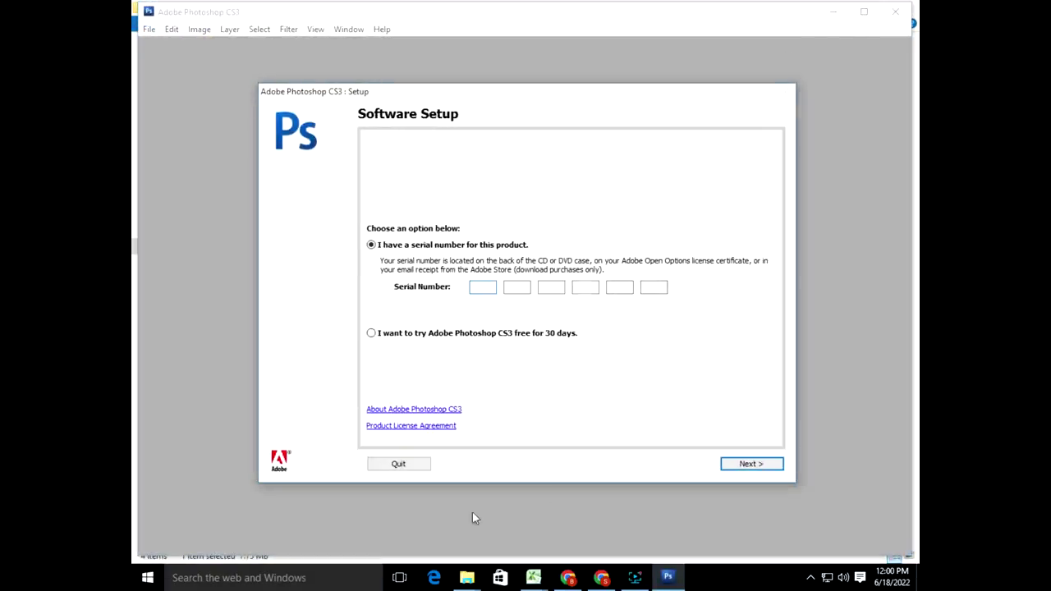
Step: Run PScs3volumekeygen from the cs3 folder's Photoshop_CS3_fix\Crack folder
{"action": "mouse_move", "coordinate": [467, 578]}
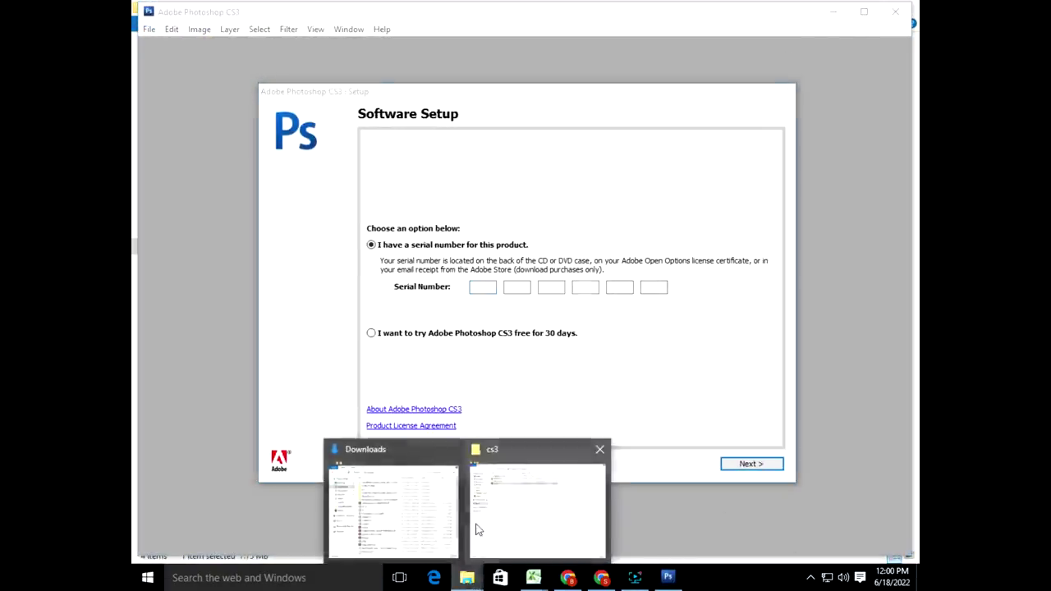
{"action": "left_click", "coordinate": [510, 513]}
{"action": "double_click", "coordinate": [292, 87]}
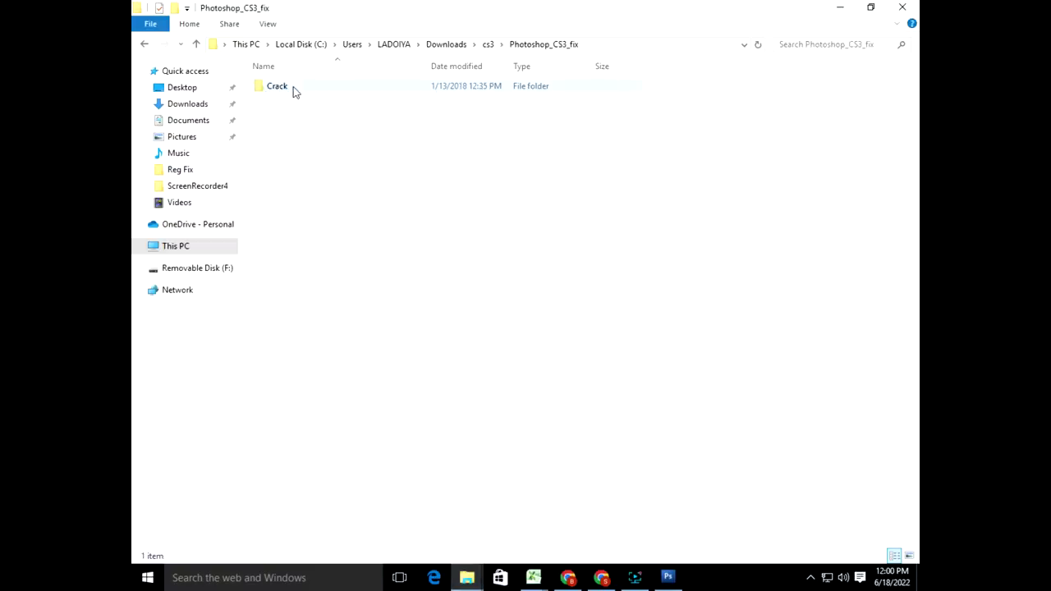
{"action": "double_click", "coordinate": [293, 88]}
{"action": "double_click", "coordinate": [295, 100]}
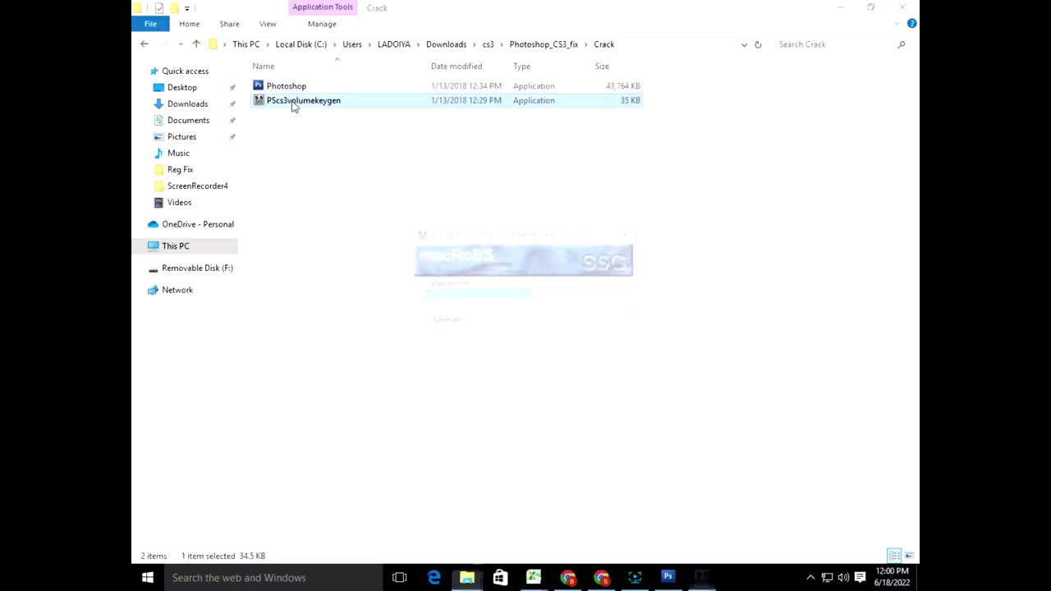
Step: Generate a serial number, copy it, and return to Photoshop's Software Setup
{"action": "left_click", "coordinate": [456, 327]}
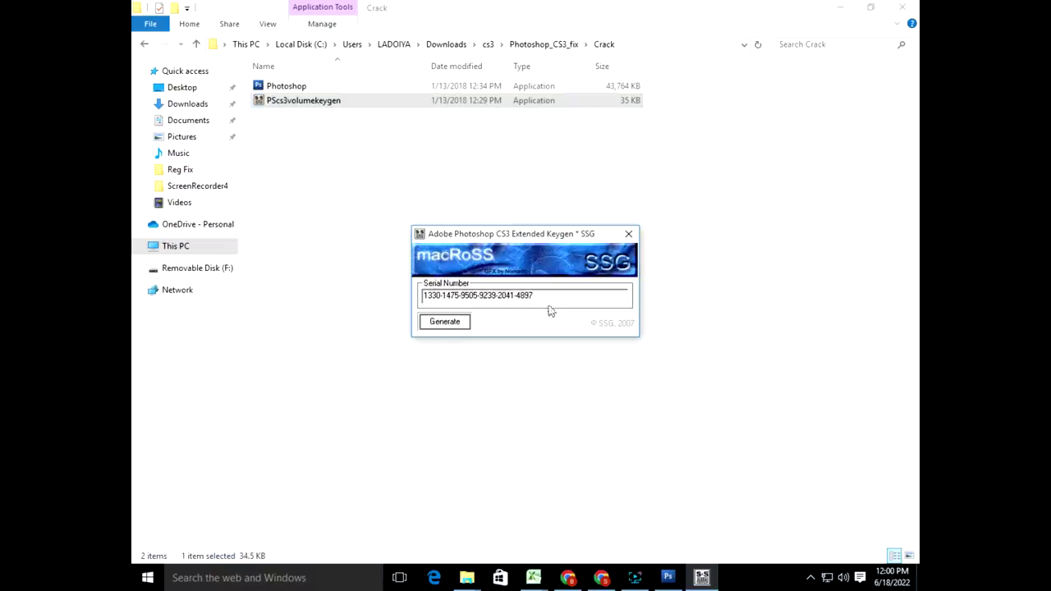
{"action": "left_click_drag", "start_coordinate": [544, 298], "coordinate": [423, 297]}
{"action": "right_click", "coordinate": [481, 299]}
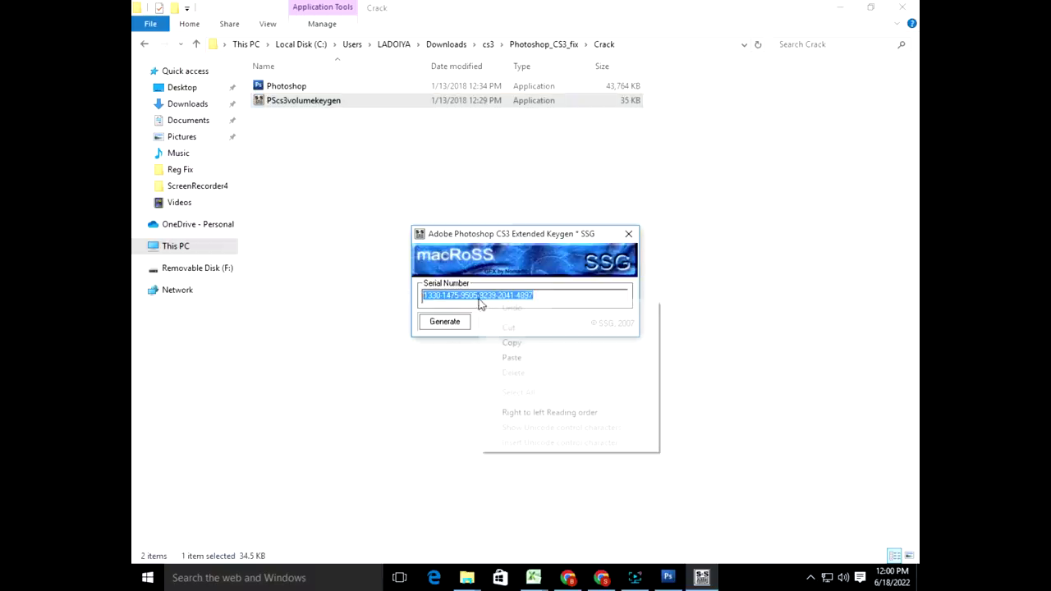
{"action": "left_click", "coordinate": [526, 343]}
{"action": "left_click", "coordinate": [668, 578]}
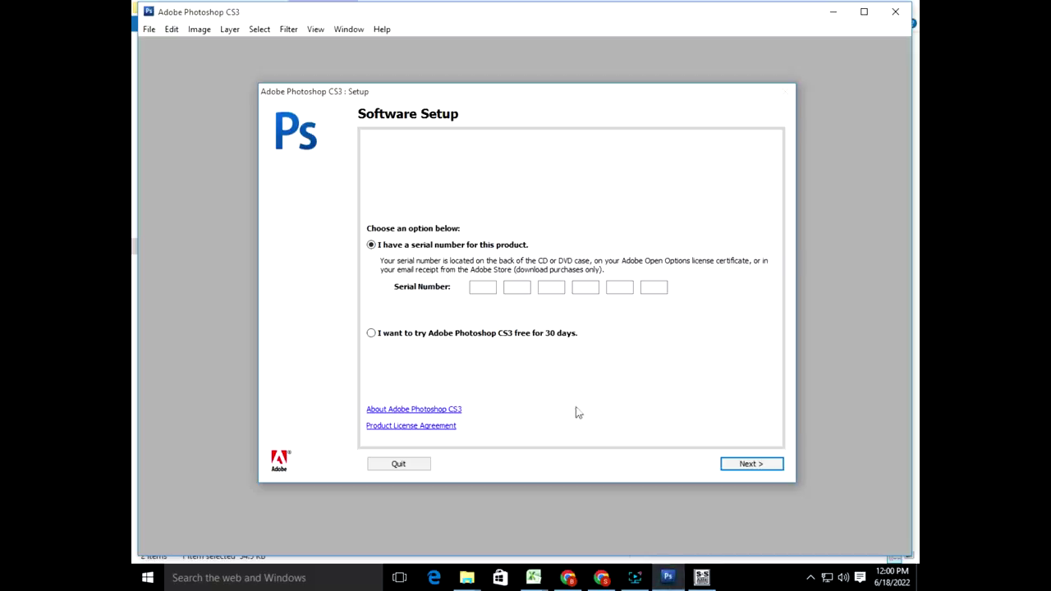
Step: Paste the serial, attempt internet activation, and quit the product setup
{"action": "left_click", "coordinate": [477, 288]}
{"action": "key", "text": "ctrl+v"}
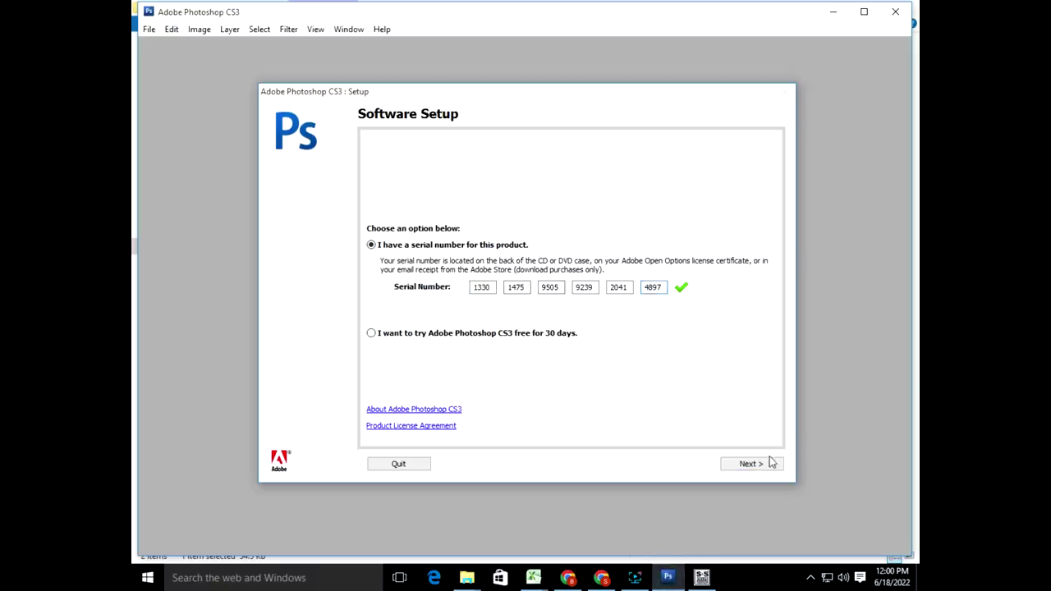
{"action": "left_click", "coordinate": [760, 465]}
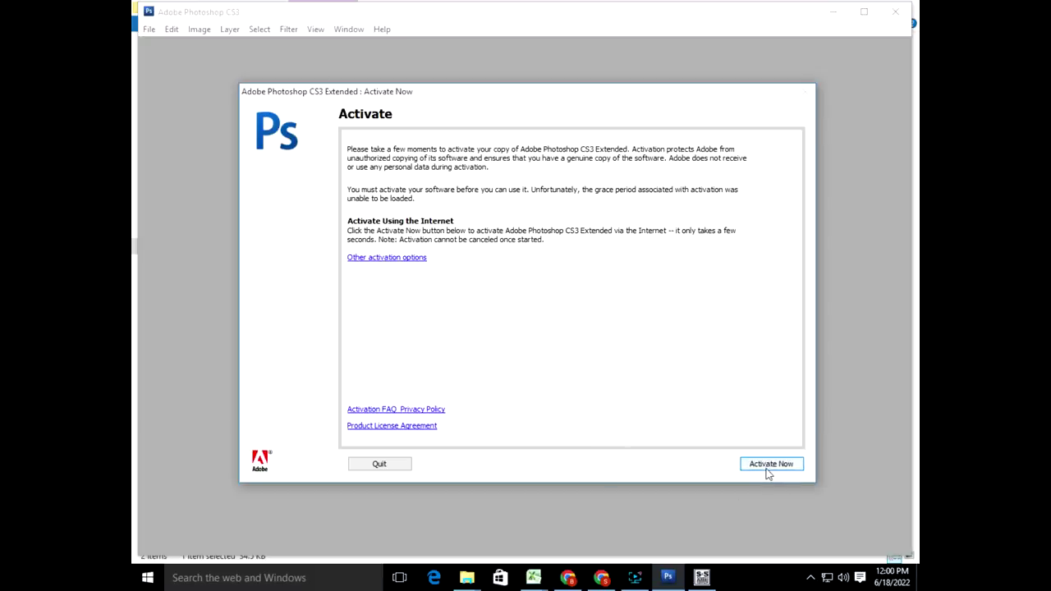
{"action": "left_click", "coordinate": [393, 260]}
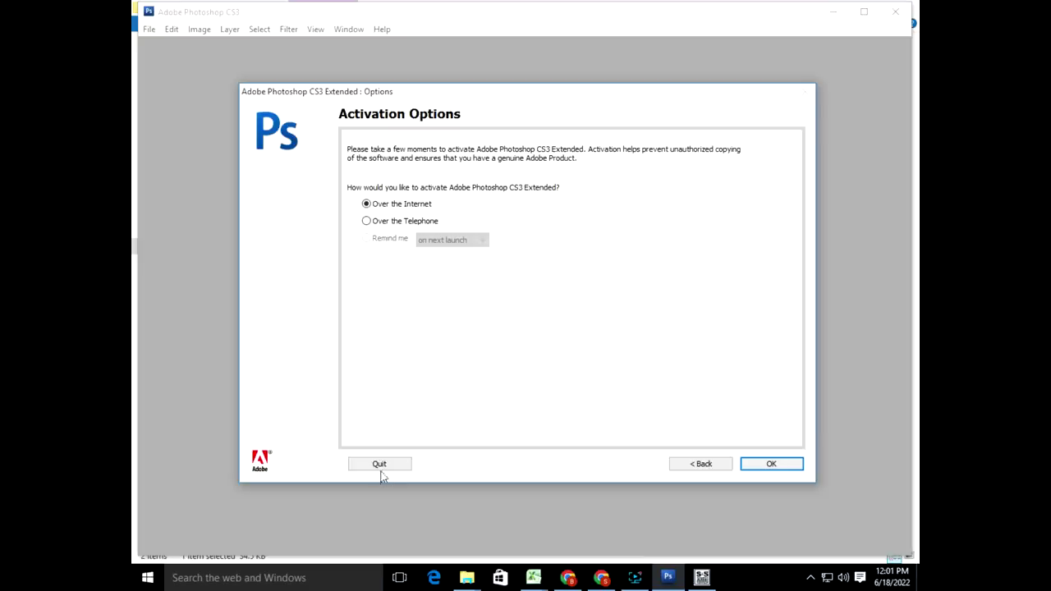
{"action": "left_click", "coordinate": [771, 465]}
{"action": "left_click", "coordinate": [772, 464]}
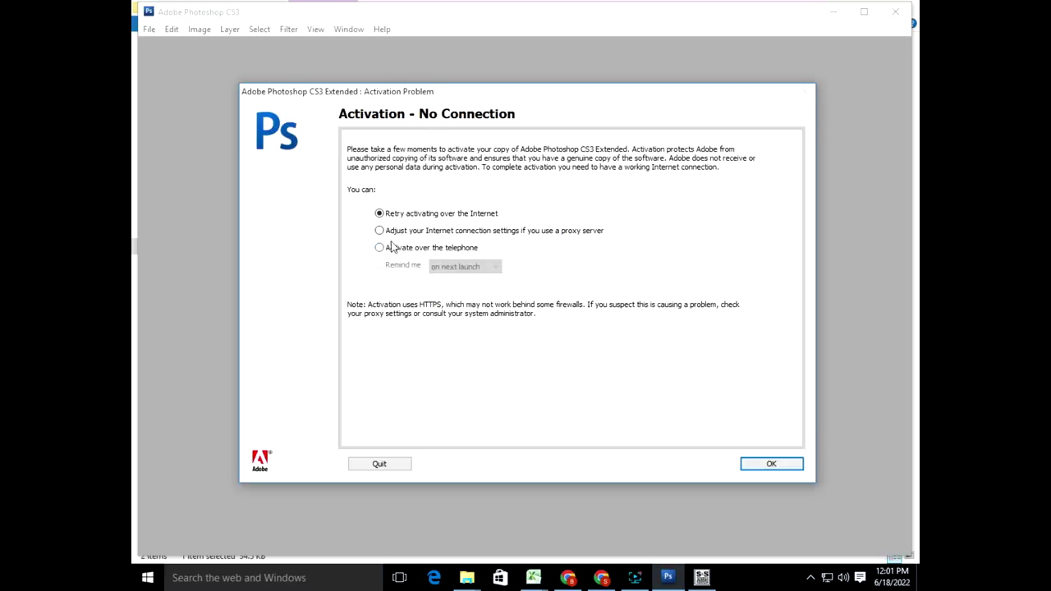
{"action": "left_click", "coordinate": [374, 464]}
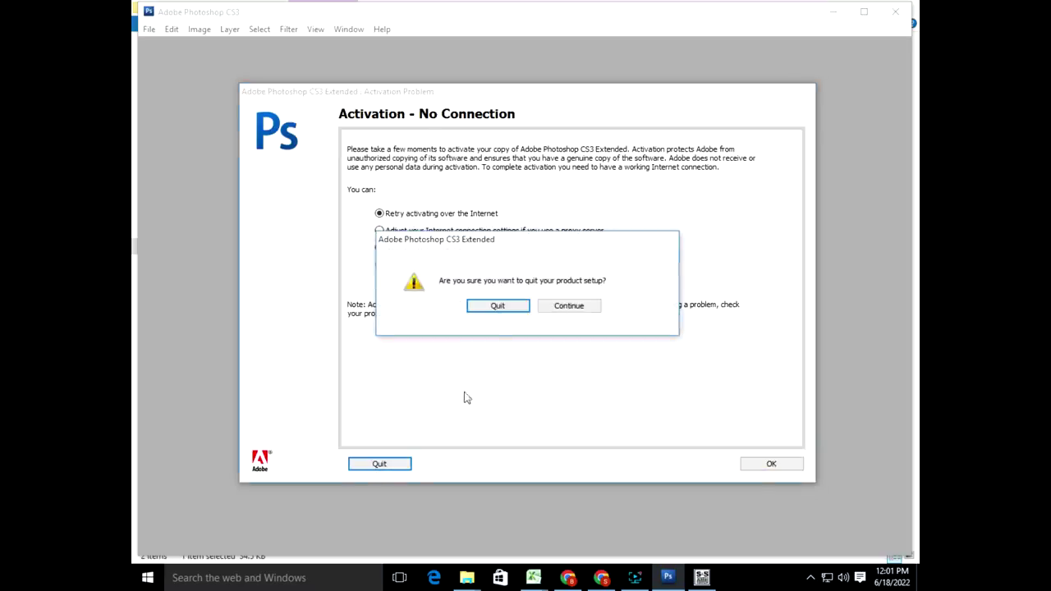
{"action": "left_click", "coordinate": [479, 309]}
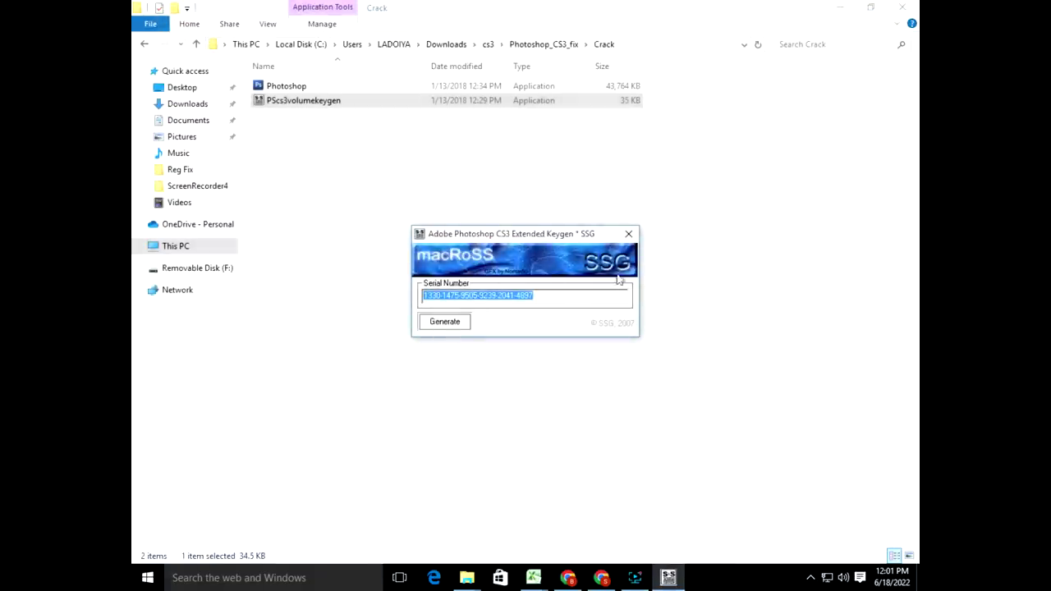
Step: Close the keygen, copy the Crack folder's Photoshop file, and close the window
{"action": "left_click", "coordinate": [630, 236]}
{"action": "left_click", "coordinate": [275, 87]}
{"action": "right_click", "coordinate": [273, 87]}
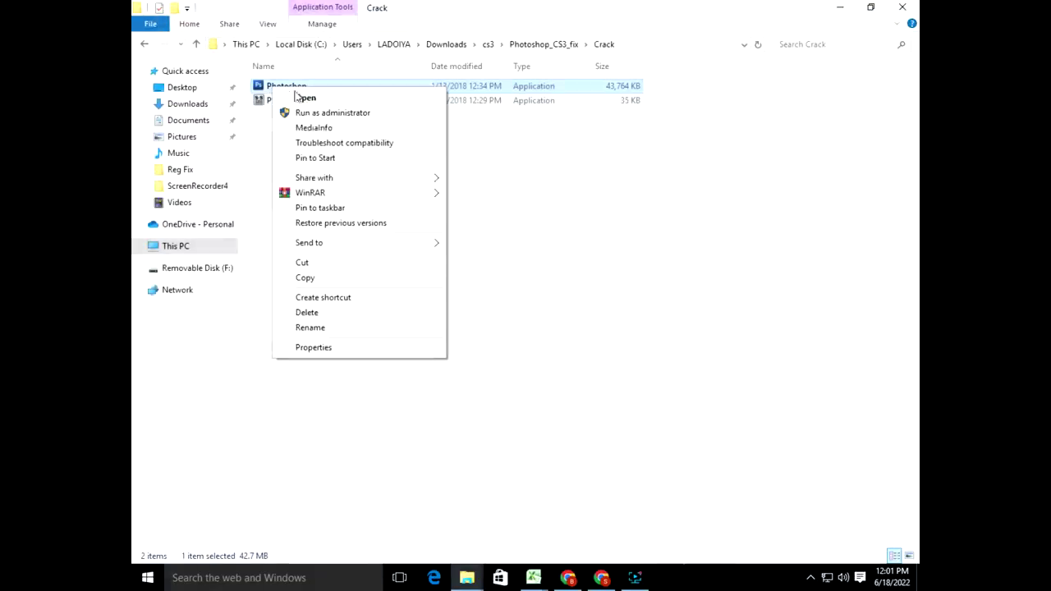
{"action": "left_click", "coordinate": [305, 278]}
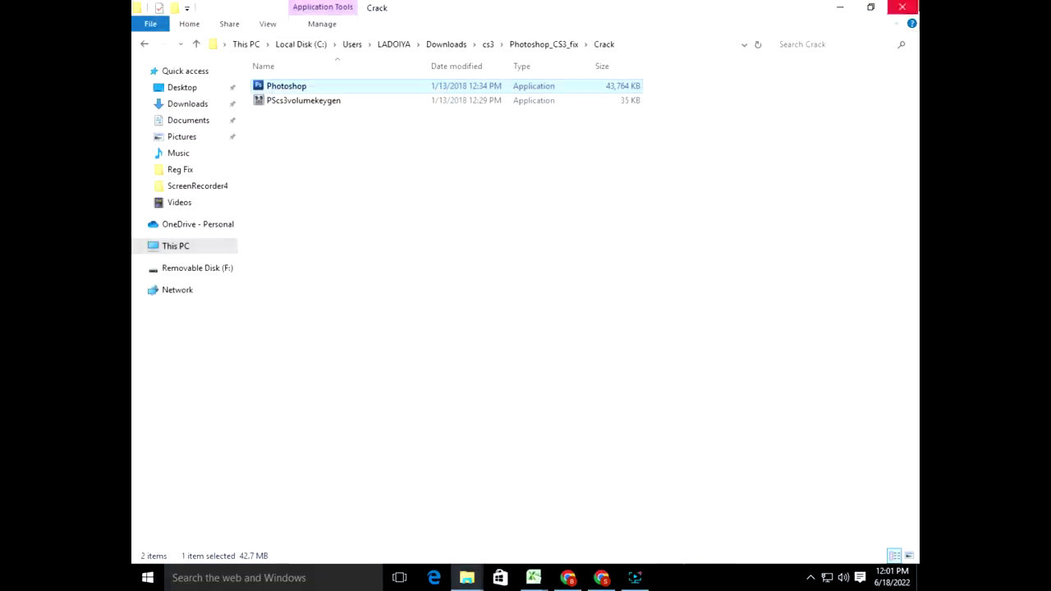
{"action": "left_click", "coordinate": [903, 7]}
Step: Close the Downloads window and search Start for 'cs3', dismissing the results twice
{"action": "left_click", "coordinate": [729, 82]}
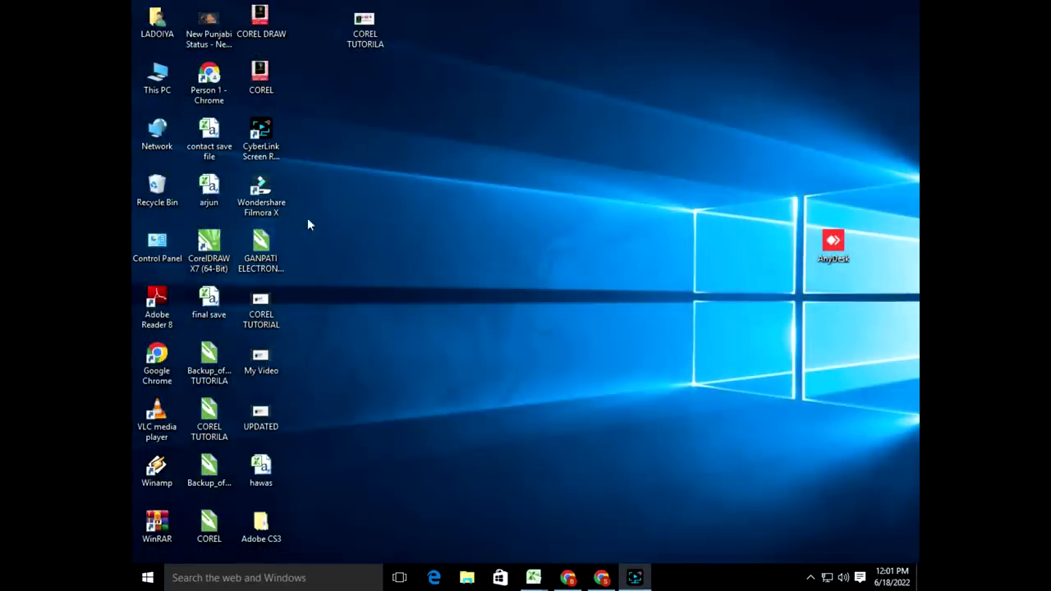
{"action": "key", "text": "super"}
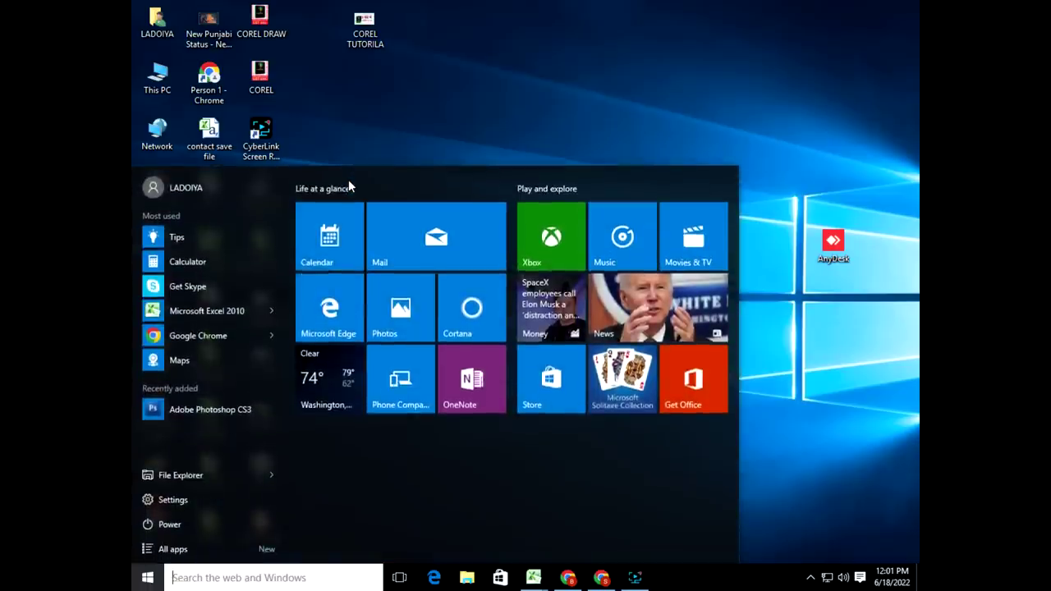
{"action": "type", "text": "cs3"}
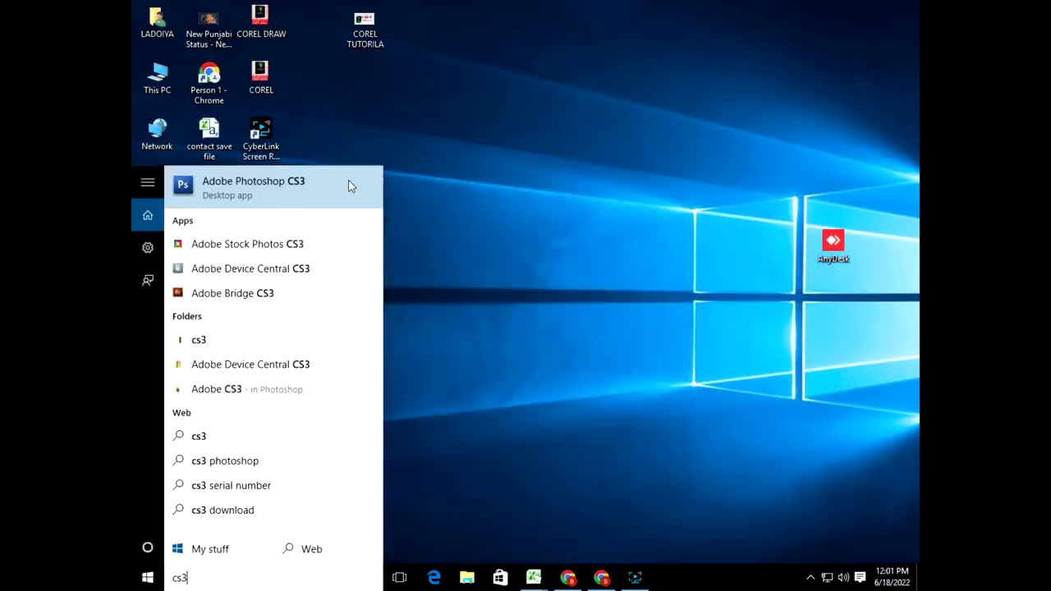
{"action": "left_click", "coordinate": [491, 405]}
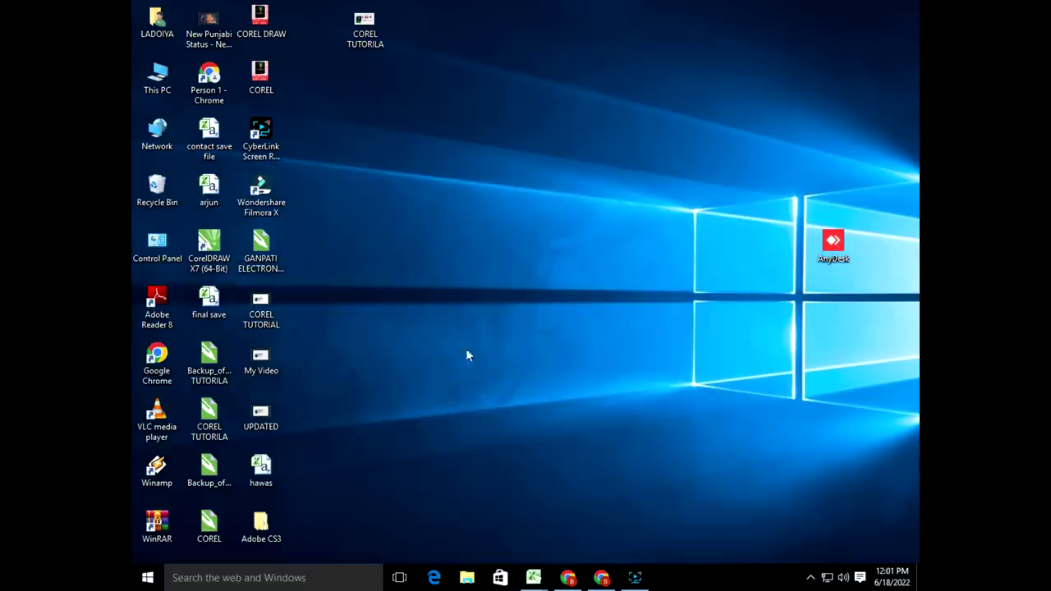
{"action": "left_click", "coordinate": [146, 579]}
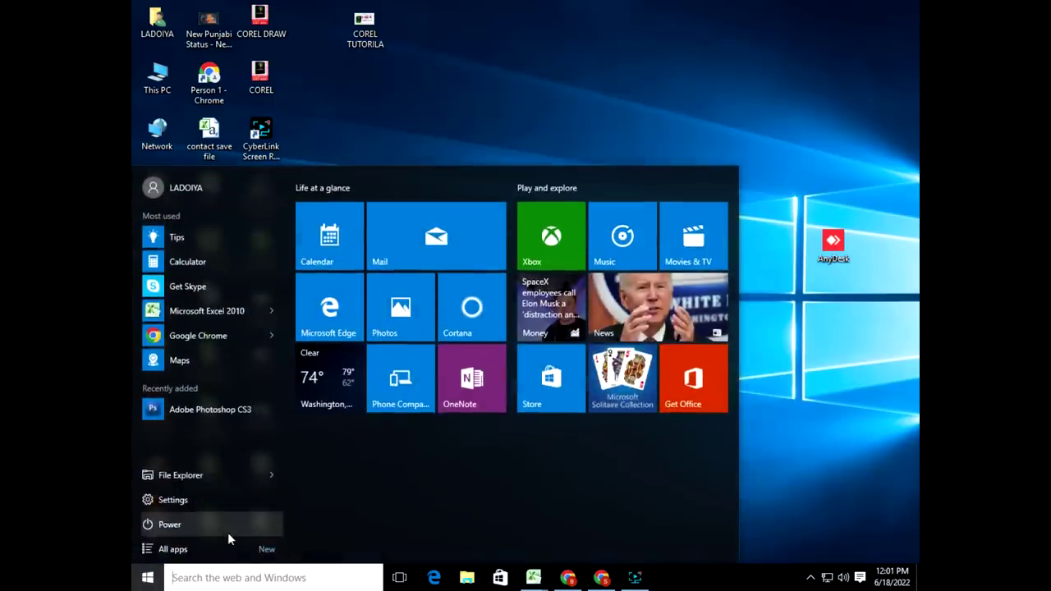
{"action": "type", "text": "cs3"}
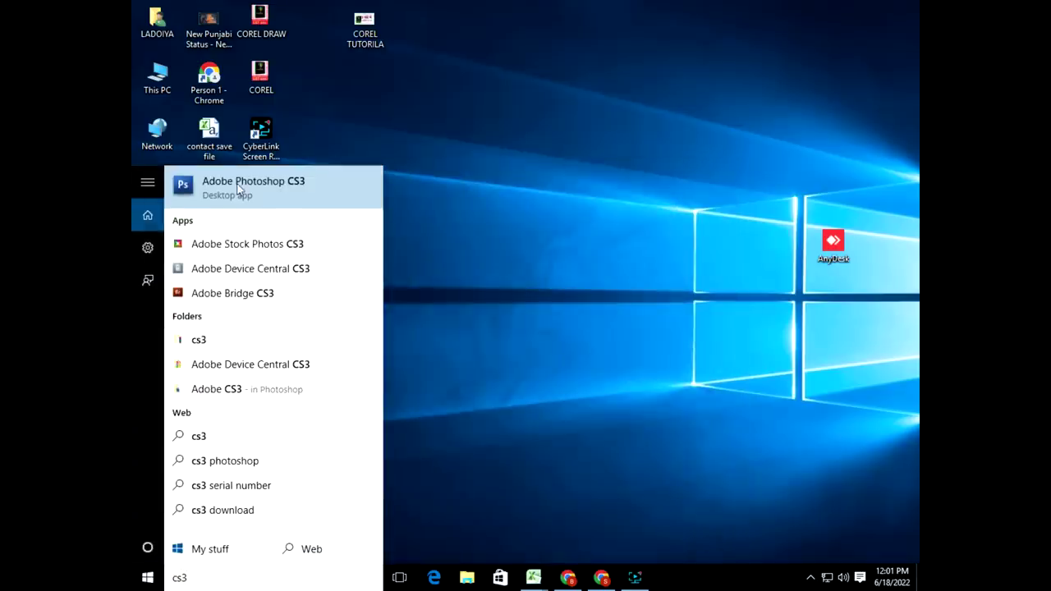
{"action": "right_click", "coordinate": [283, 197]}
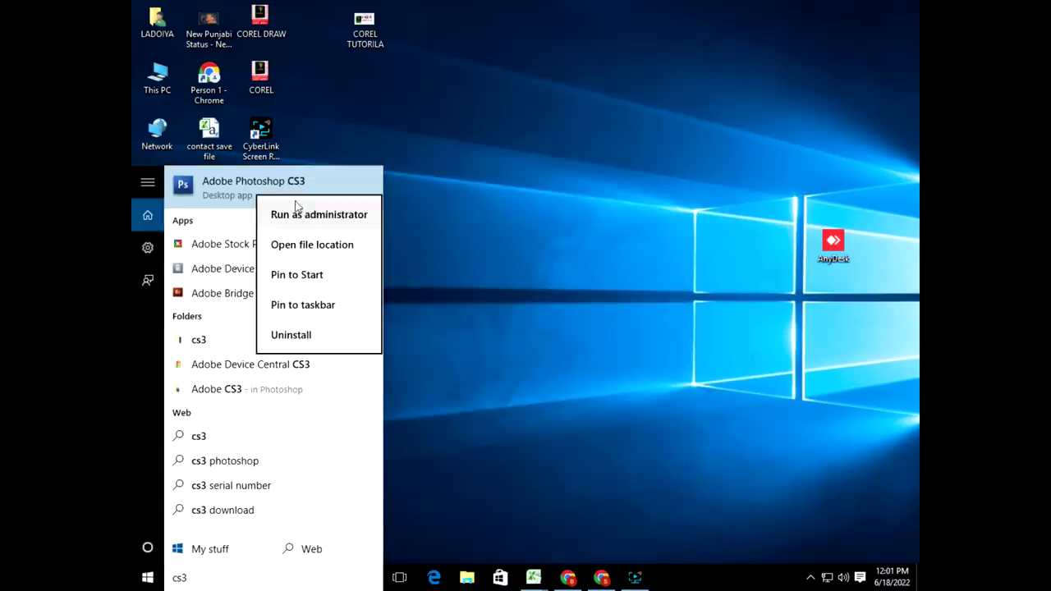
{"action": "left_click", "coordinate": [298, 275]}
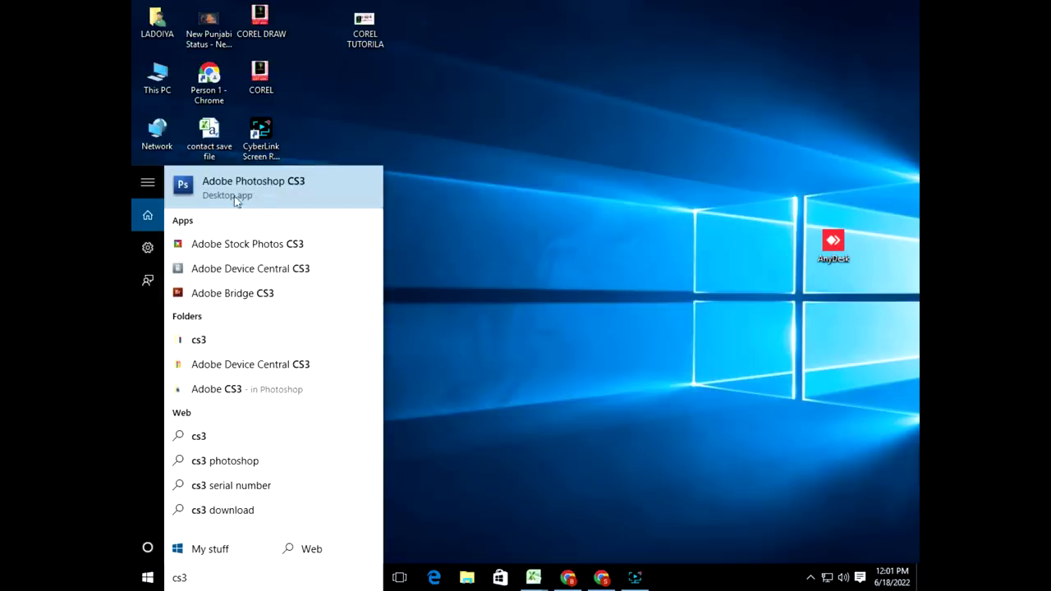
{"action": "left_click", "coordinate": [460, 176]}
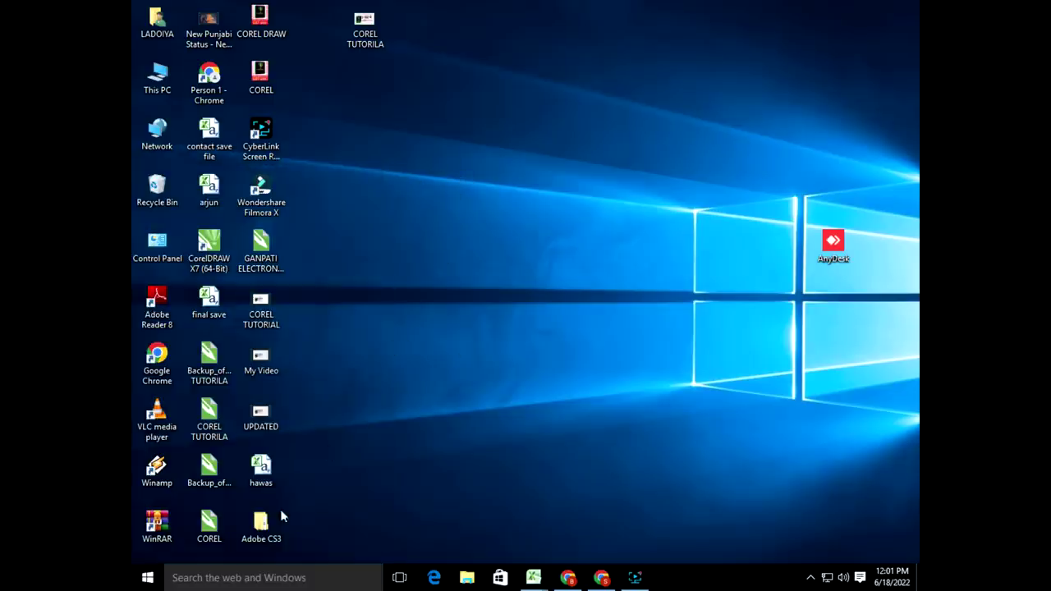
Step: Search Start for 'phot', run Adobe Photoshop CS3 as administrator, then quit its setup
{"action": "left_click", "coordinate": [148, 577]}
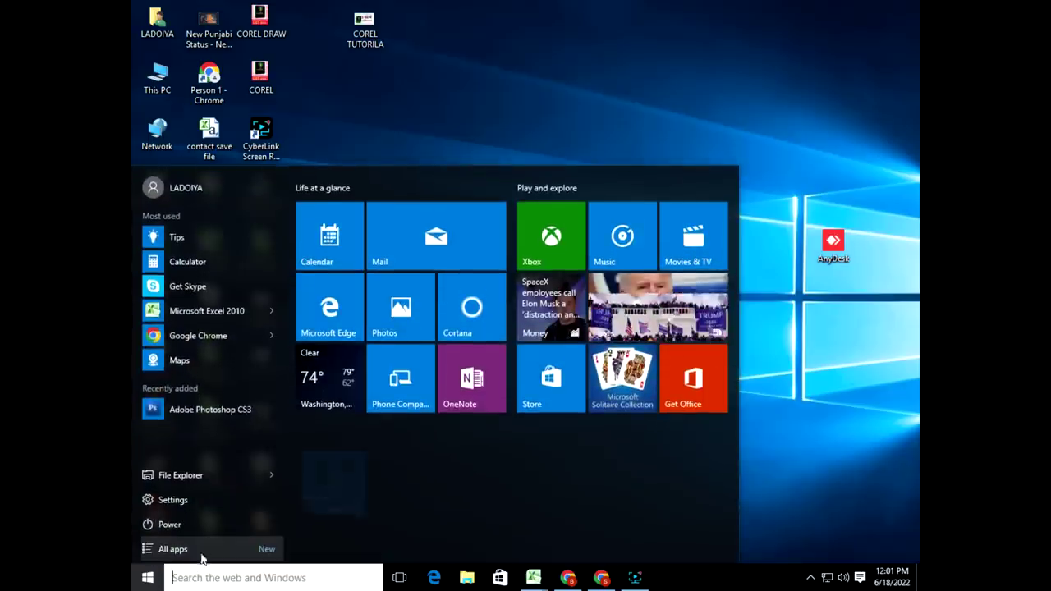
{"action": "type", "text": "cs"}
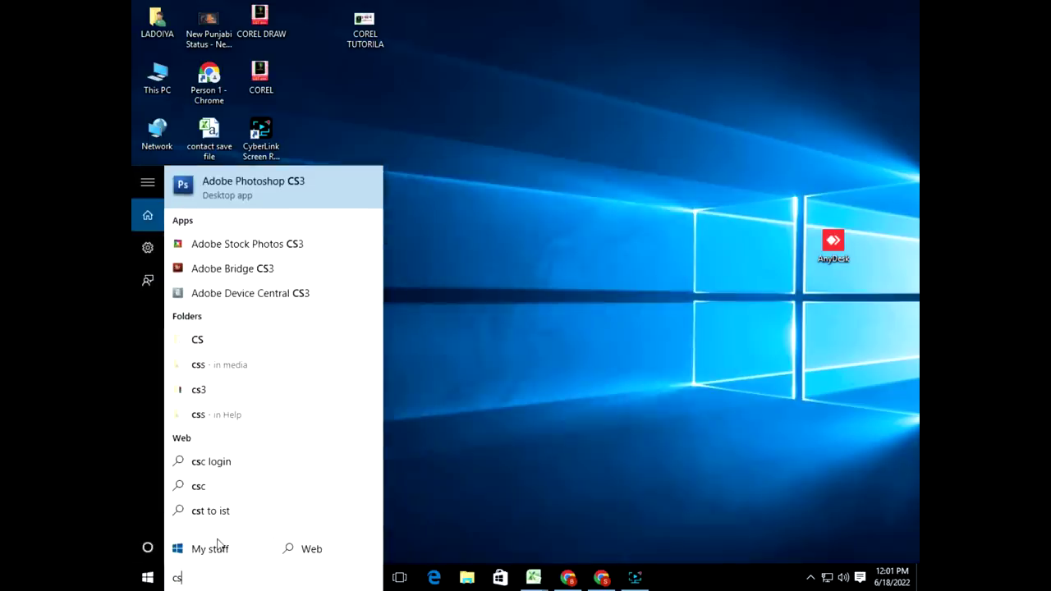
{"action": "type", "text": "3"}
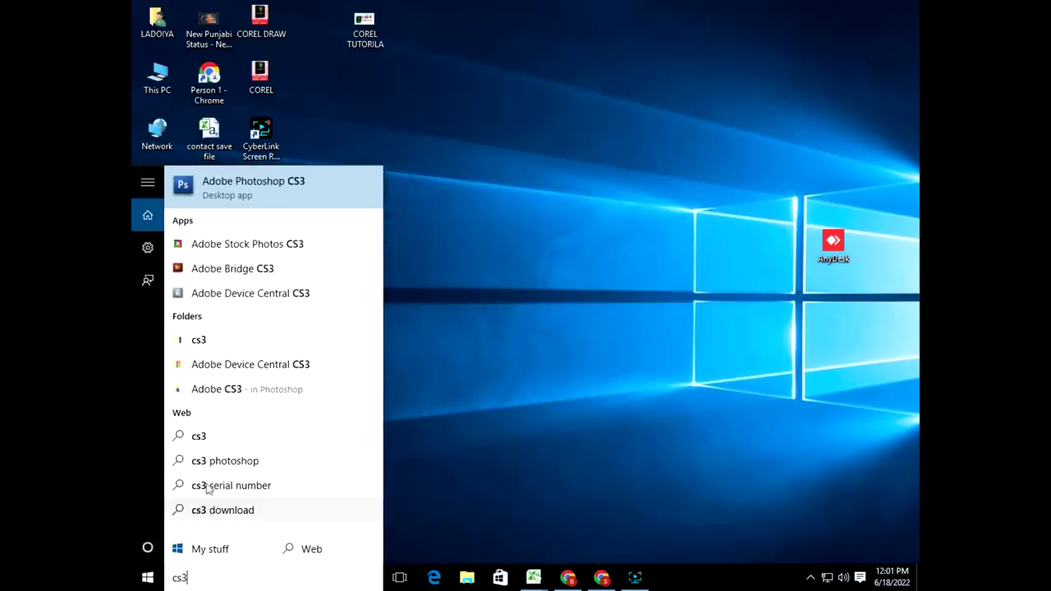
{"action": "key", "text": "BackSpace"}
{"action": "key", "text": "BackSpace"}
{"action": "key", "text": "BackSpace"}
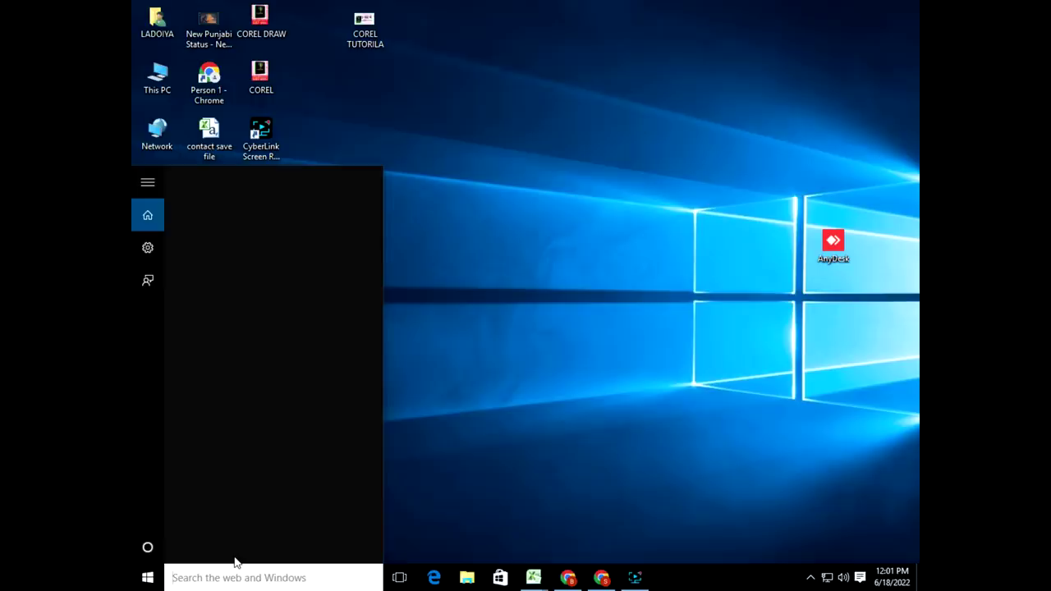
{"action": "type", "text": "phot"}
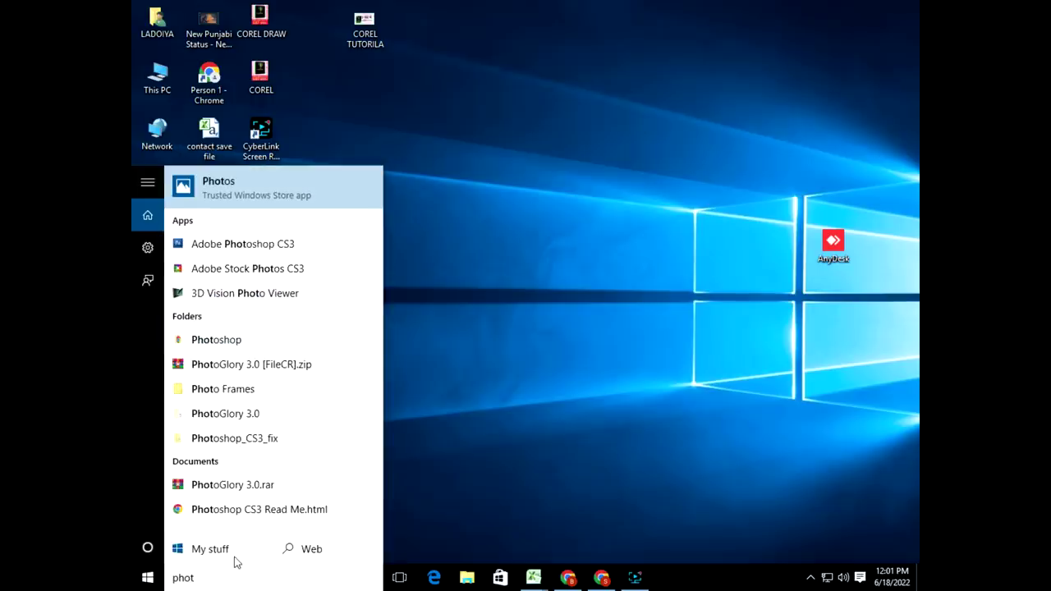
{"action": "right_click", "coordinate": [199, 249]}
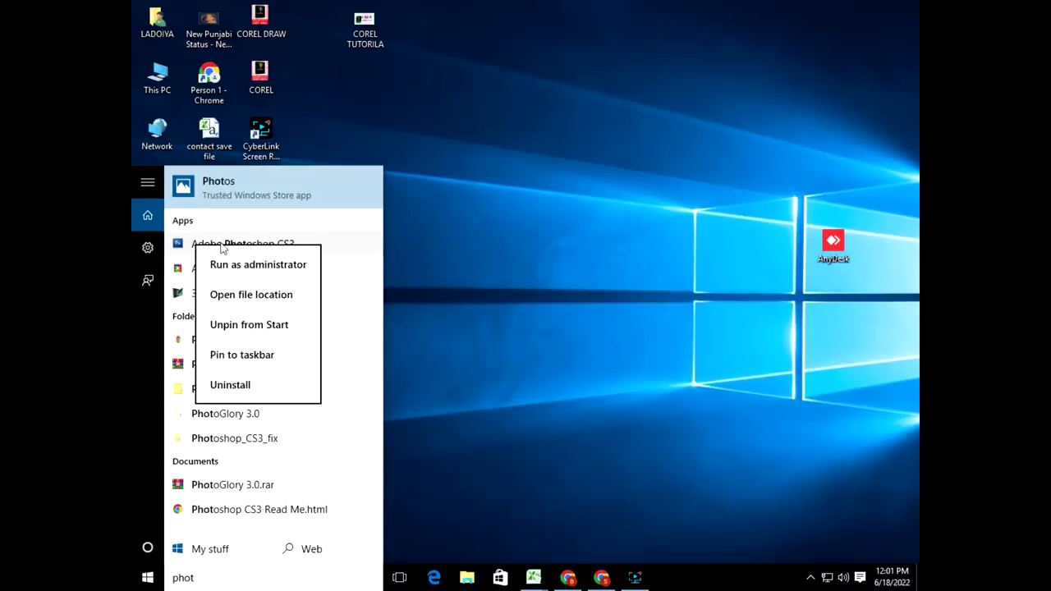
{"action": "left_click", "coordinate": [246, 265]}
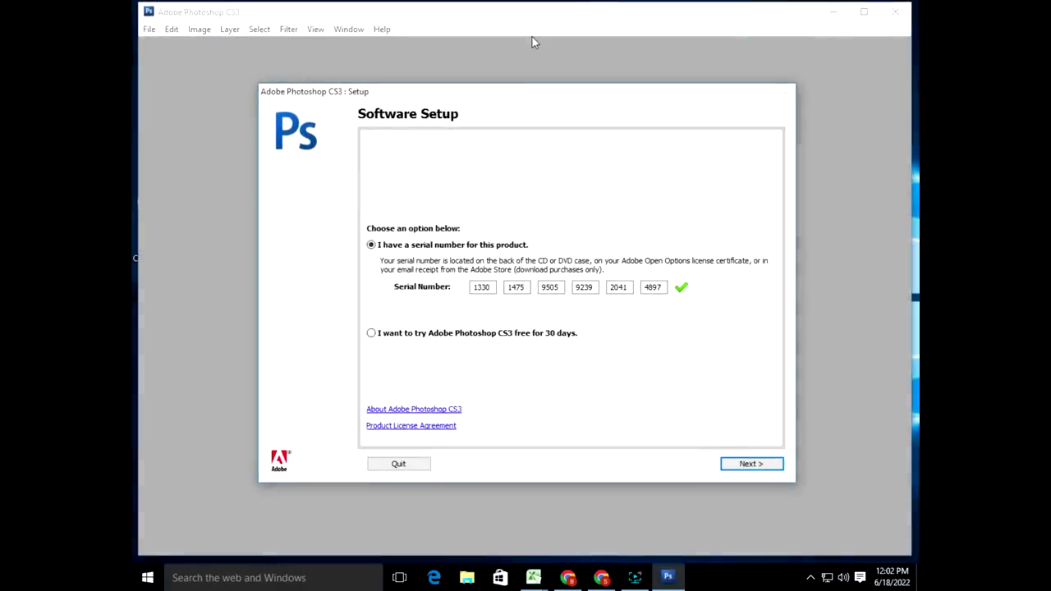
{"action": "left_click", "coordinate": [406, 466]}
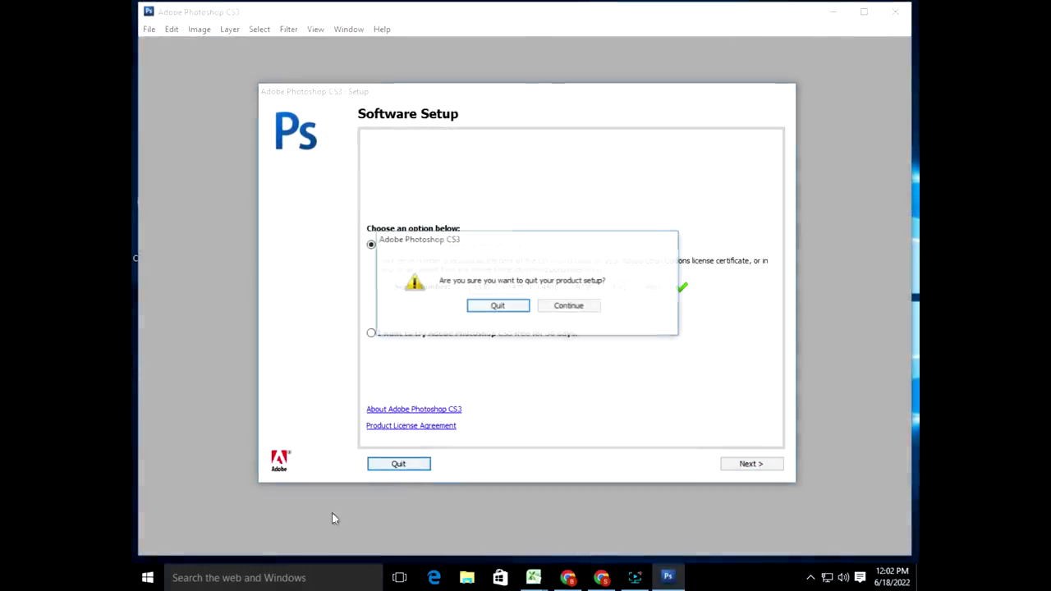
Step: Quit the product setup and open the folder holding the Adobe Photoshop CS3 Start menu shortcut
{"action": "left_click", "coordinate": [490, 308]}
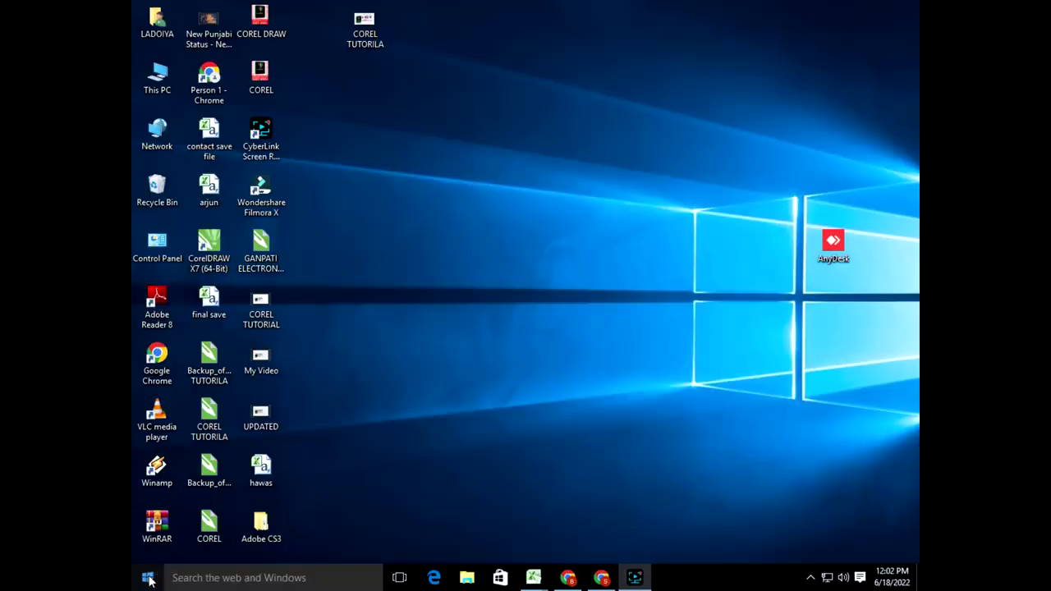
{"action": "left_click", "coordinate": [149, 580]}
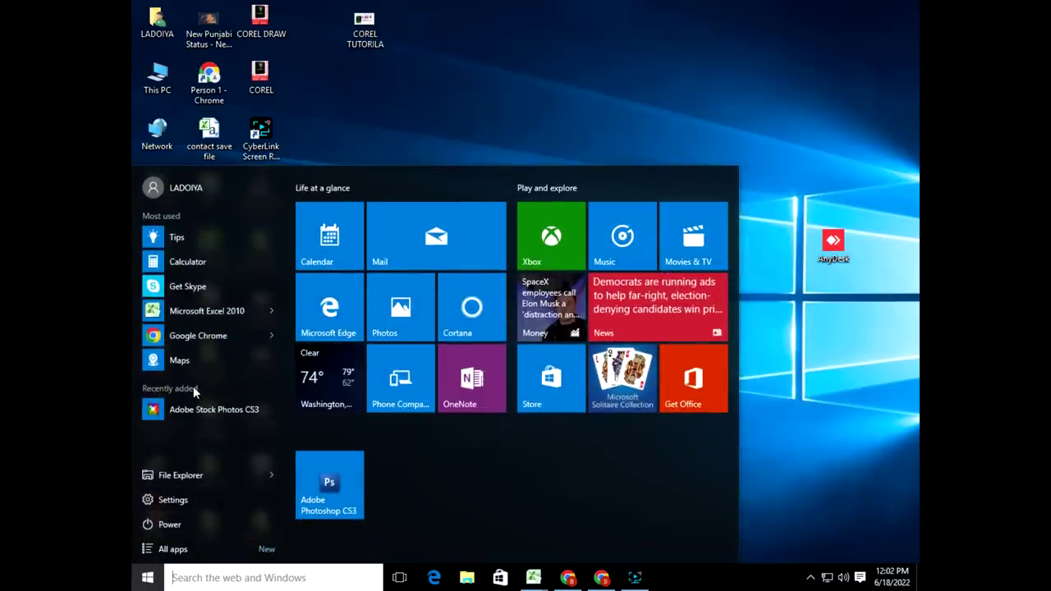
{"action": "type", "text": "ph"}
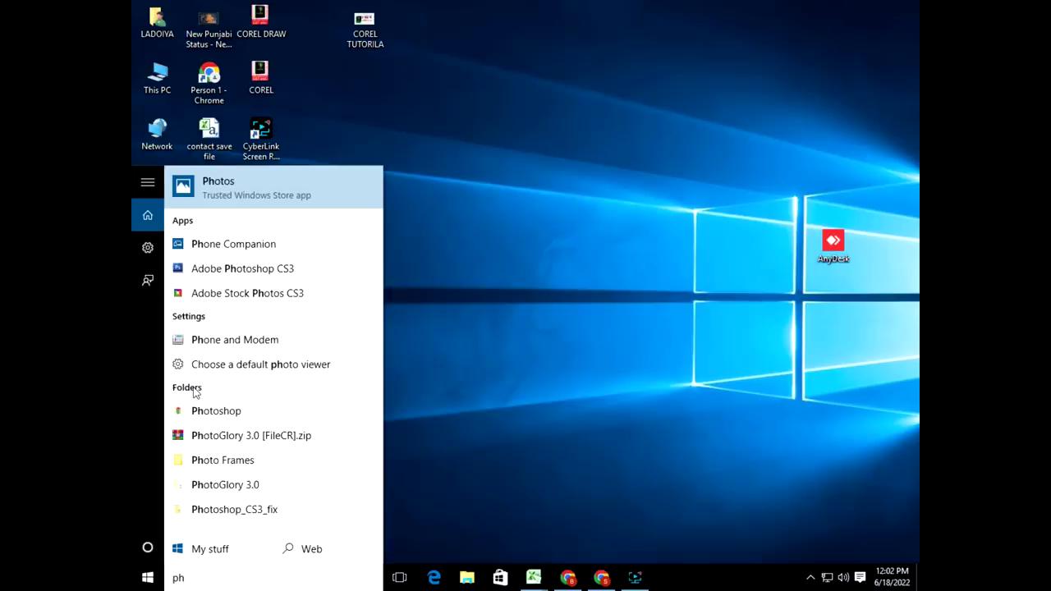
{"action": "right_click", "coordinate": [243, 270]}
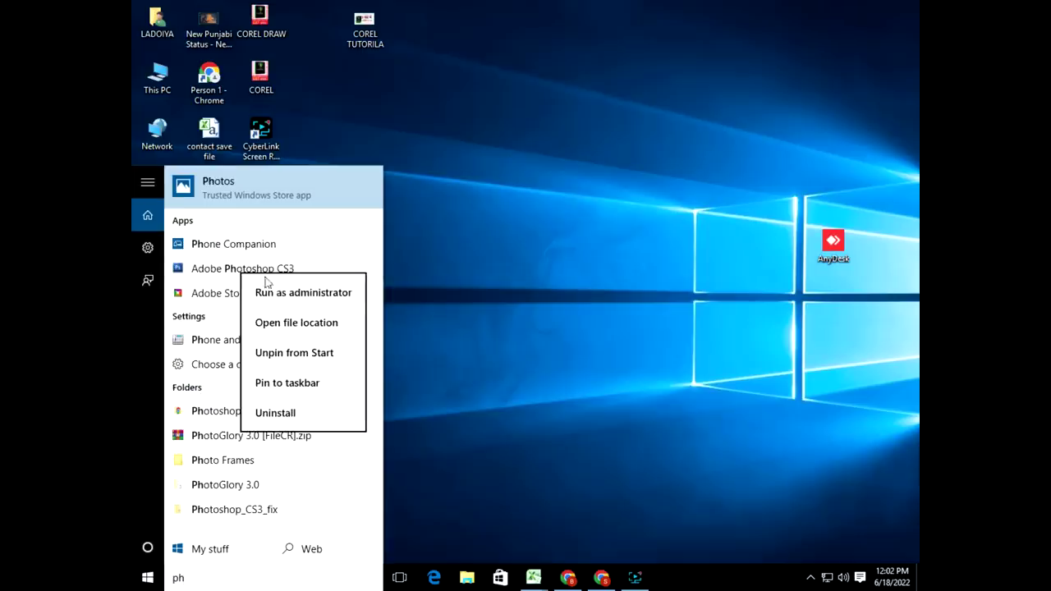
{"action": "left_click", "coordinate": [275, 322]}
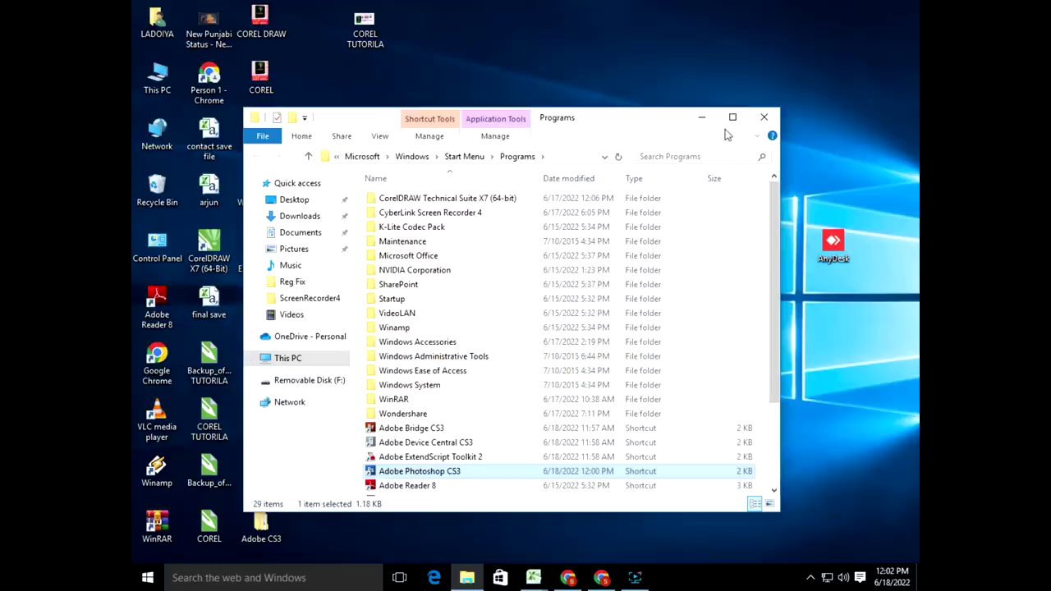
Step: Paste the patched Photoshop file from Crack into the program folder, replacing the original
{"action": "right_click", "coordinate": [422, 473]}
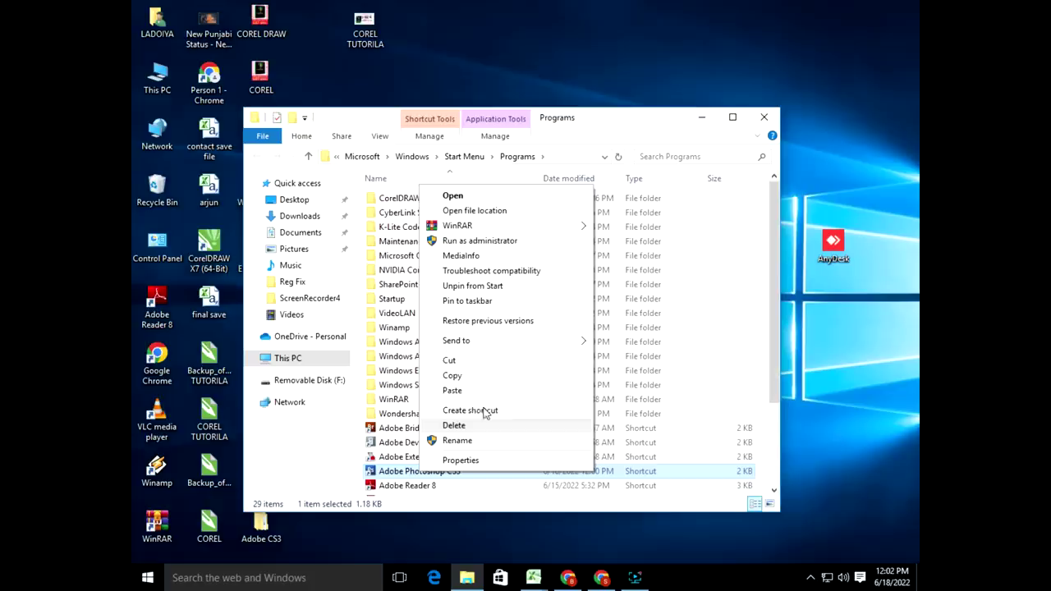
{"action": "left_click", "coordinate": [477, 211]}
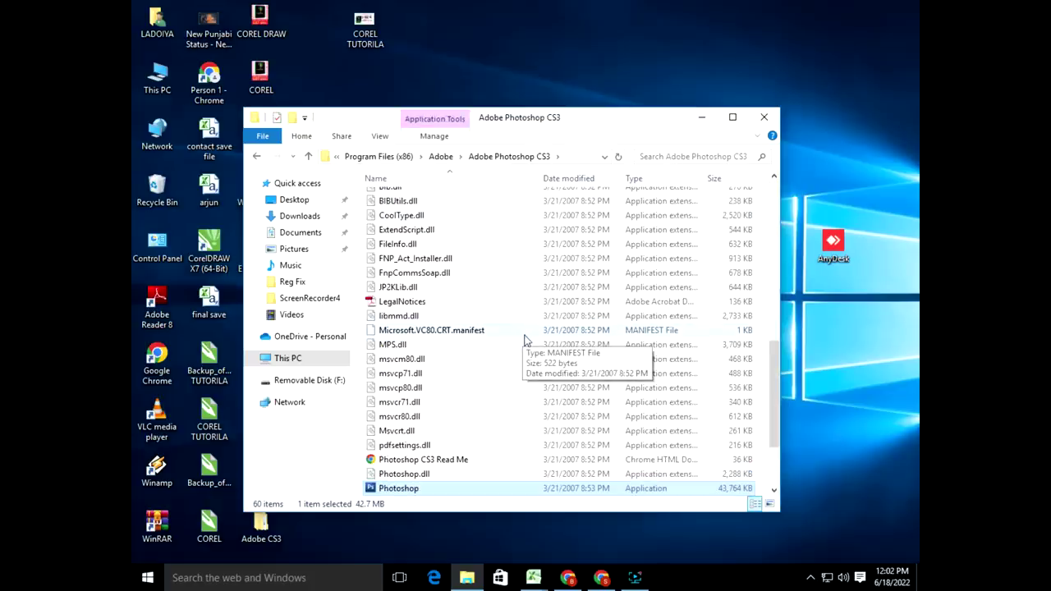
{"action": "key", "text": "ctrl+v"}
{"action": "left_click", "coordinate": [342, 186]}
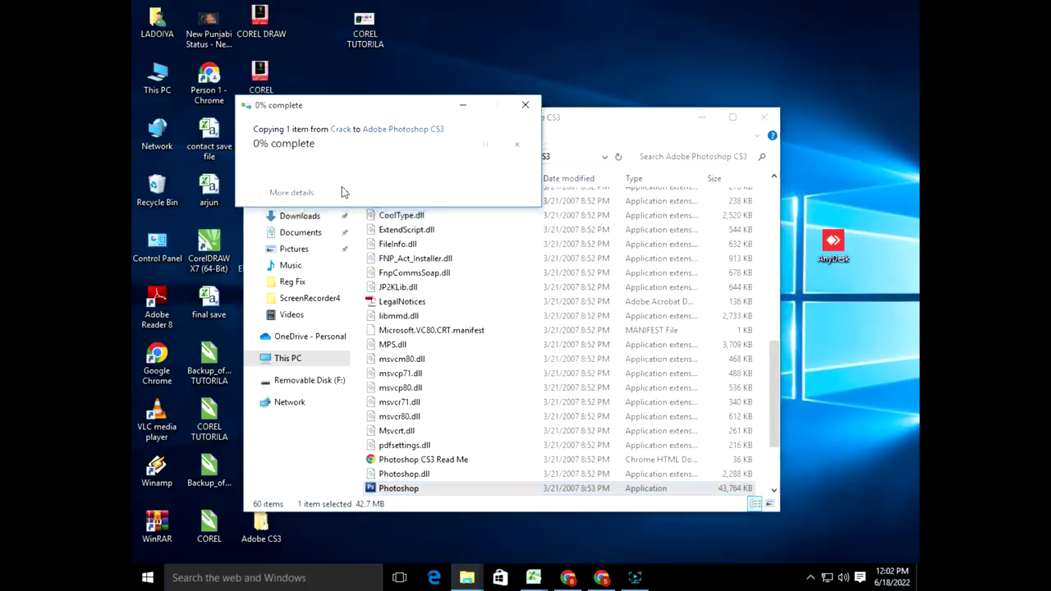
{"action": "left_click", "coordinate": [359, 201]}
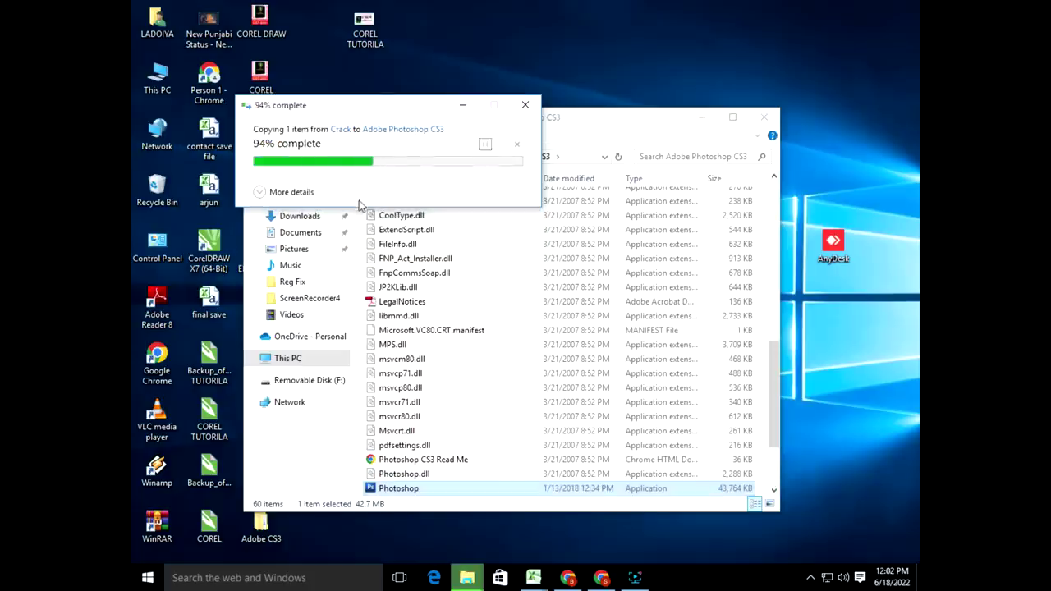
Step: Close the program folder and open the Start Menu Programs folder holding the Adobe Photoshop CS3 shortcut
{"action": "left_click", "coordinate": [765, 118]}
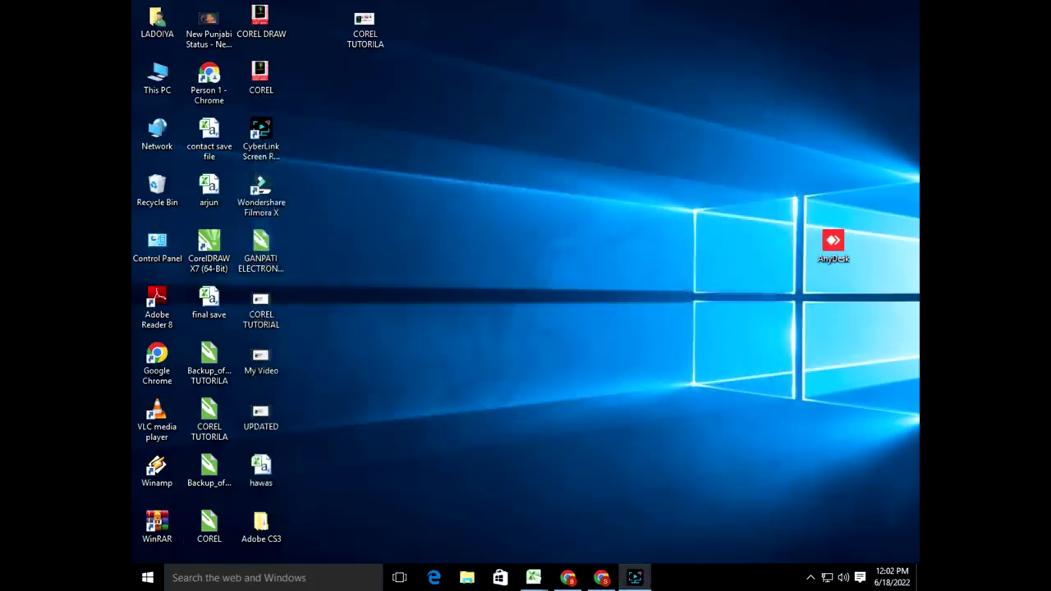
{"action": "left_click", "coordinate": [147, 577]}
{"action": "type", "text": "pho"}
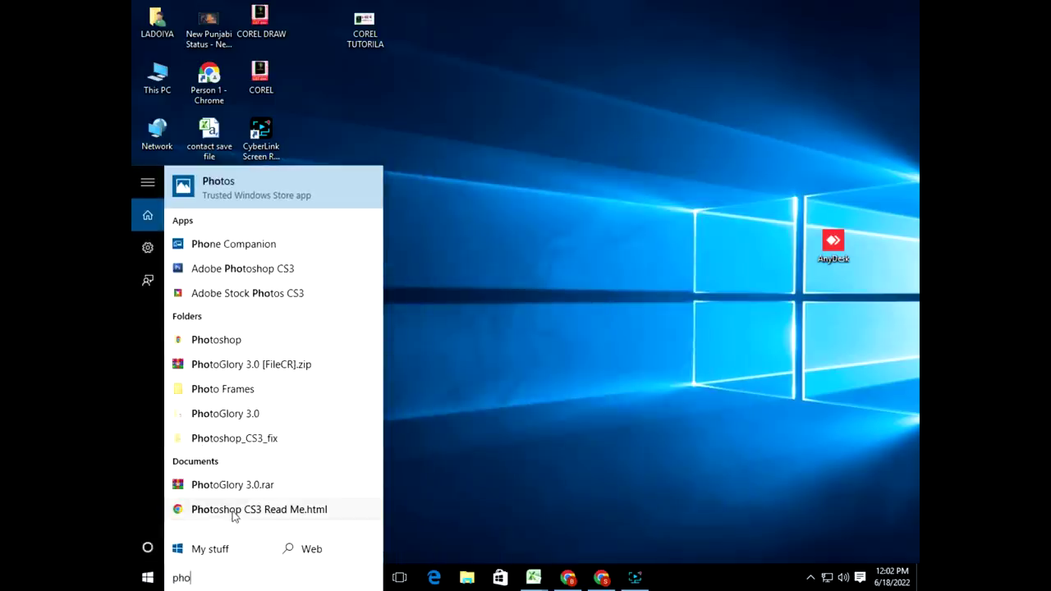
{"action": "key", "text": "BackSpace"}
{"action": "key", "text": "BackSpace"}
{"action": "key", "text": "BackSpace"}
{"action": "type", "text": "cs3"}
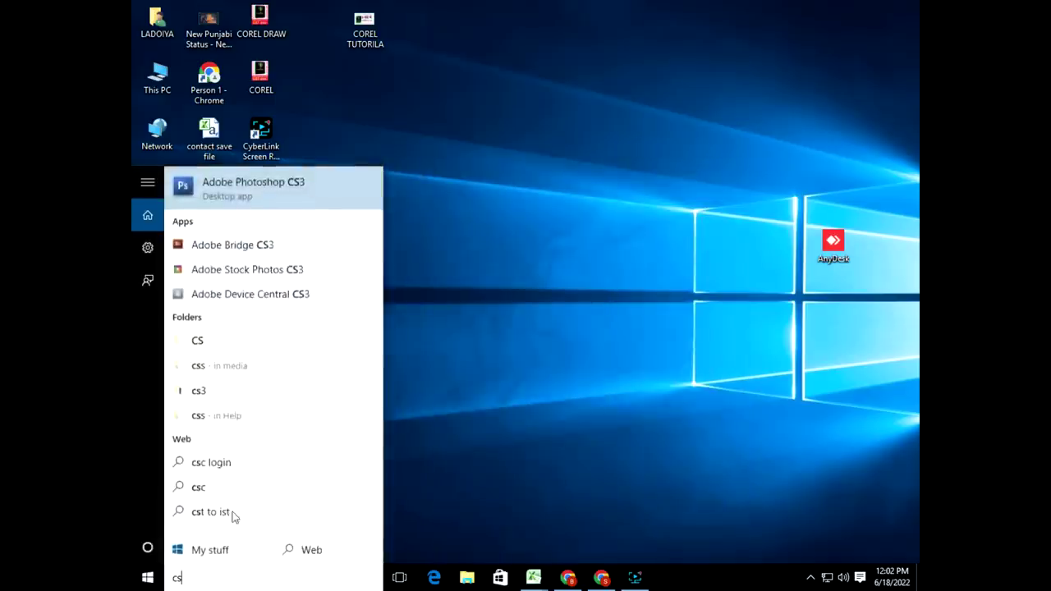
{"action": "right_click", "coordinate": [206, 188]}
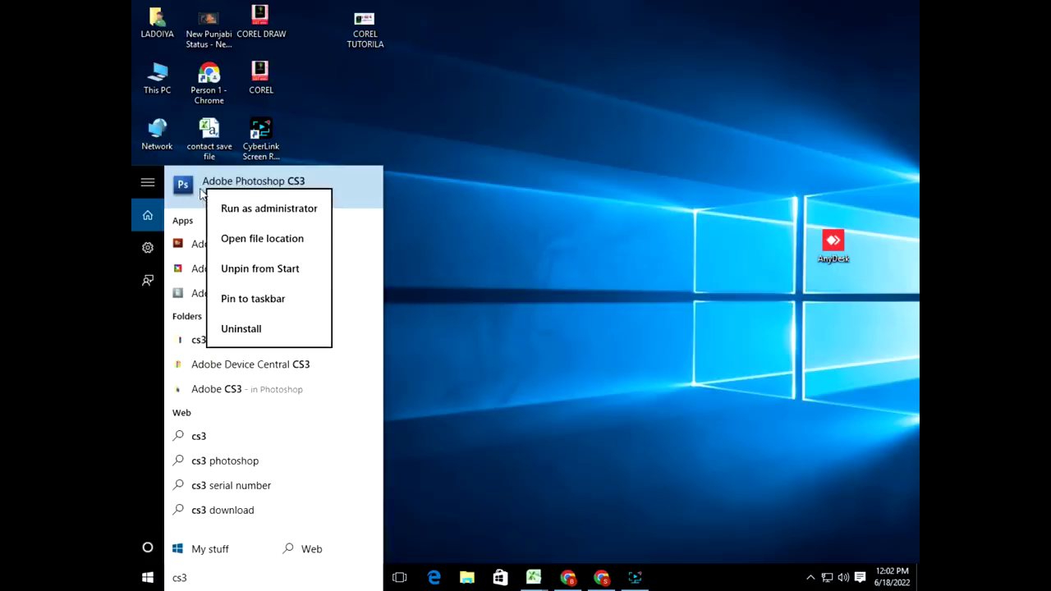
{"action": "left_click", "coordinate": [242, 238]}
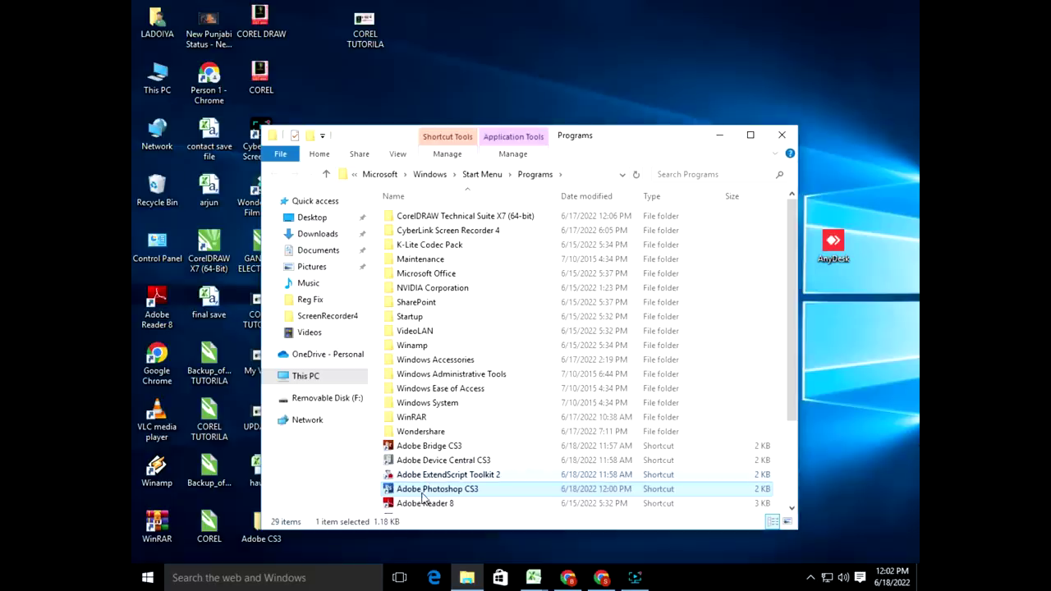
Step: Copy the Adobe Photoshop CS3 shortcut and close the Programs folder window
{"action": "right_click", "coordinate": [421, 491]}
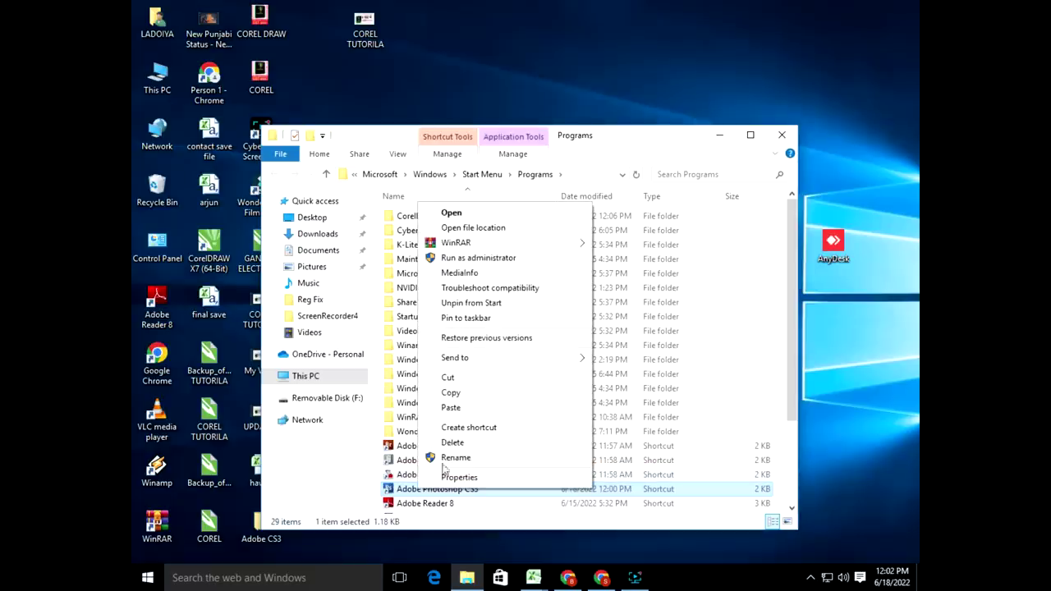
{"action": "left_click", "coordinate": [450, 394]}
{"action": "left_click", "coordinate": [781, 135]}
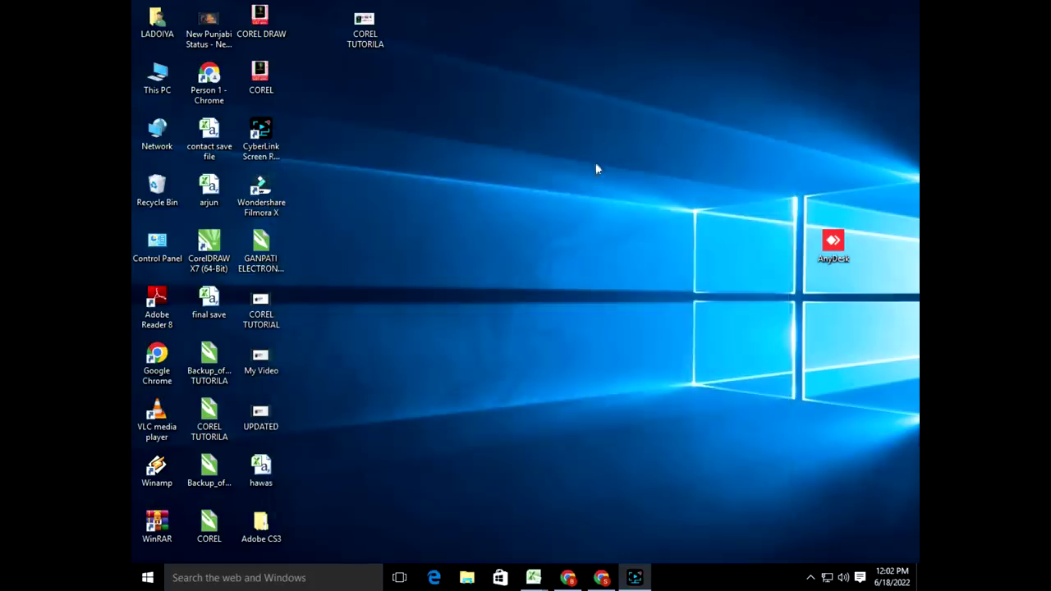
Step: Paste the Photoshop CS3 shortcut into the desktop icon column and launch Photoshop from it
{"action": "right_click", "coordinate": [388, 289]}
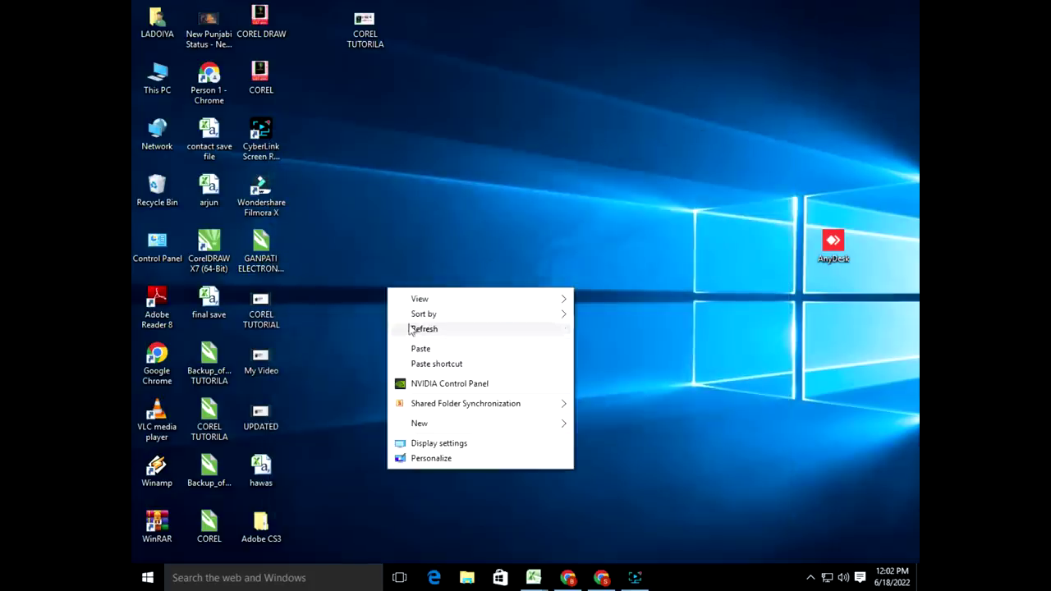
{"action": "left_click", "coordinate": [419, 347]}
{"action": "left_click_drag", "start_coordinate": [369, 263], "coordinate": [312, 31]}
{"action": "double_click", "coordinate": [312, 31]}
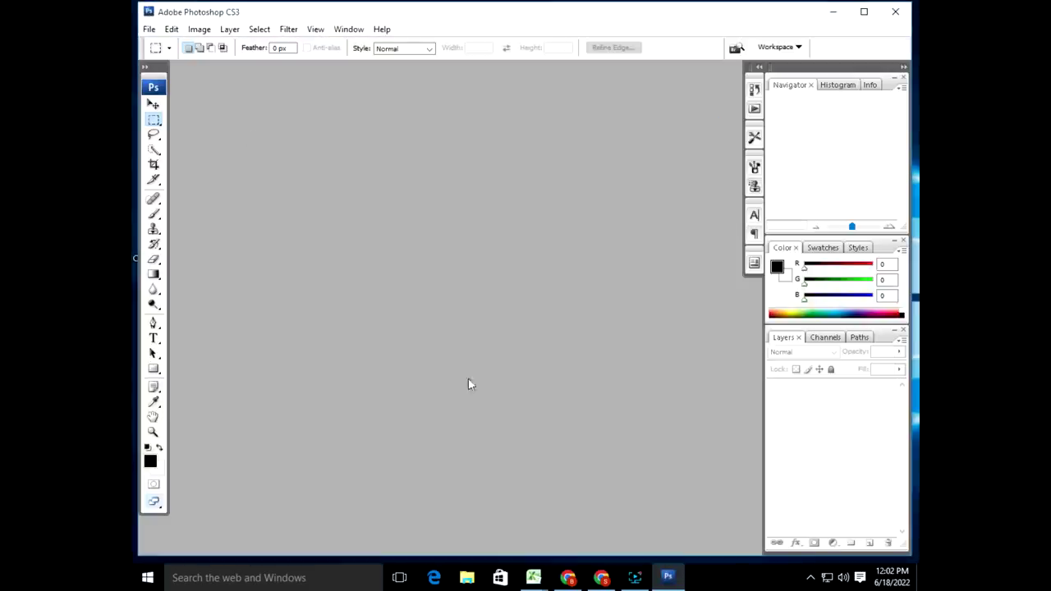
{"action": "left_click", "coordinate": [635, 578]}
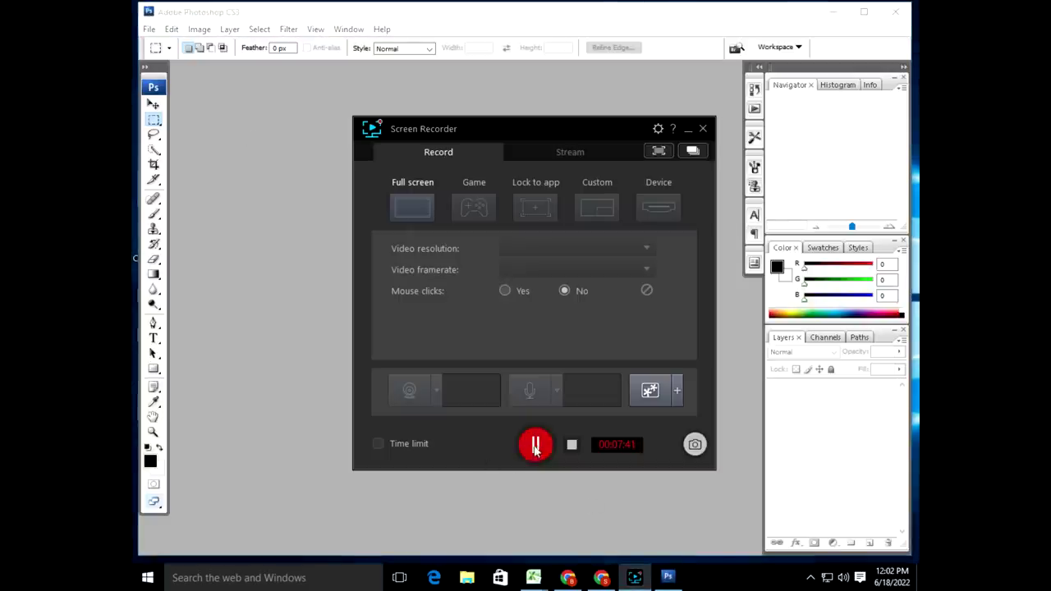